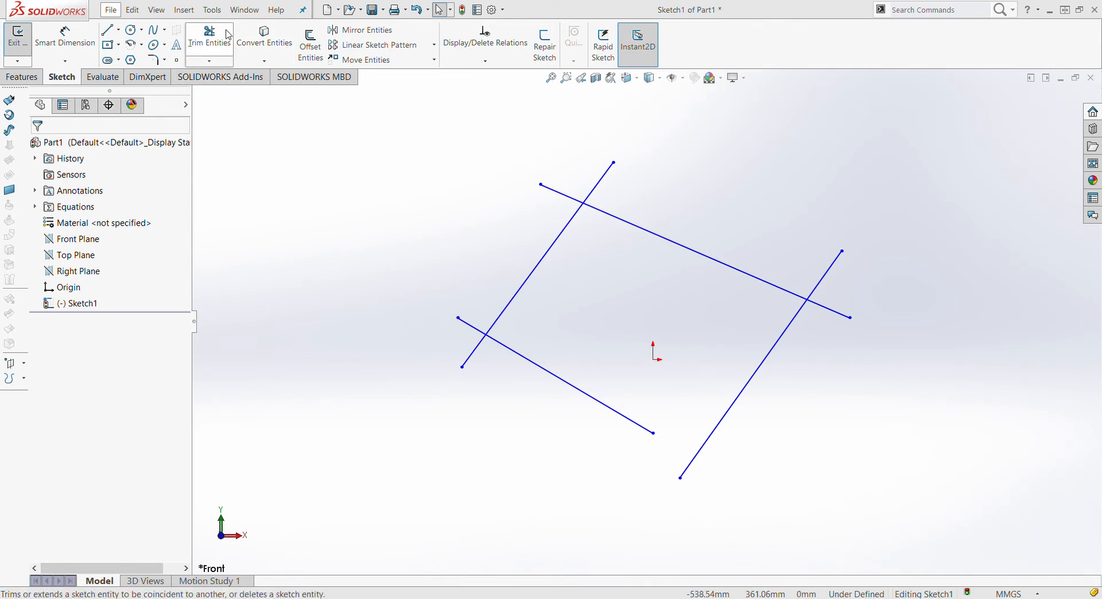
# Power-trim the overhanging top and left line ends at the top-left crossing into a clean corner
pyautogui.click(229, 36)
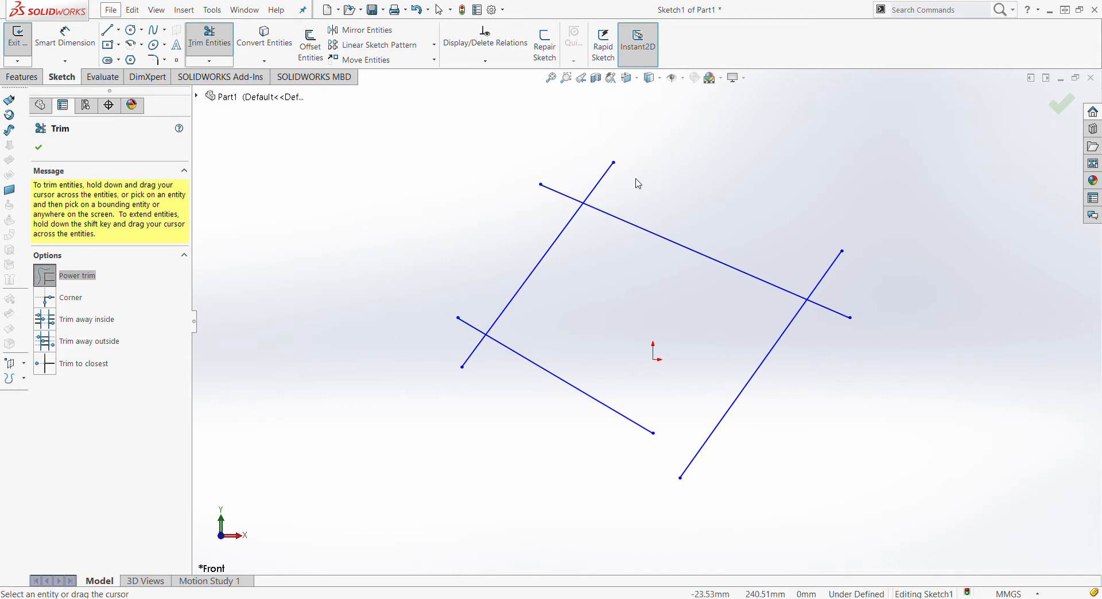
pyautogui.moveTo(636, 179); pyautogui.dragTo(620, 194)
pyautogui.moveTo(619, 194); pyautogui.dragTo(618, 190)
pyautogui.moveTo(625, 188)
pyautogui.mouseDown()
pyautogui.moveTo(609, 202)
pyautogui.moveTo(596, 189)
pyautogui.moveTo(556, 197)
pyautogui.moveTo(534, 216)
pyautogui.mouseUp()
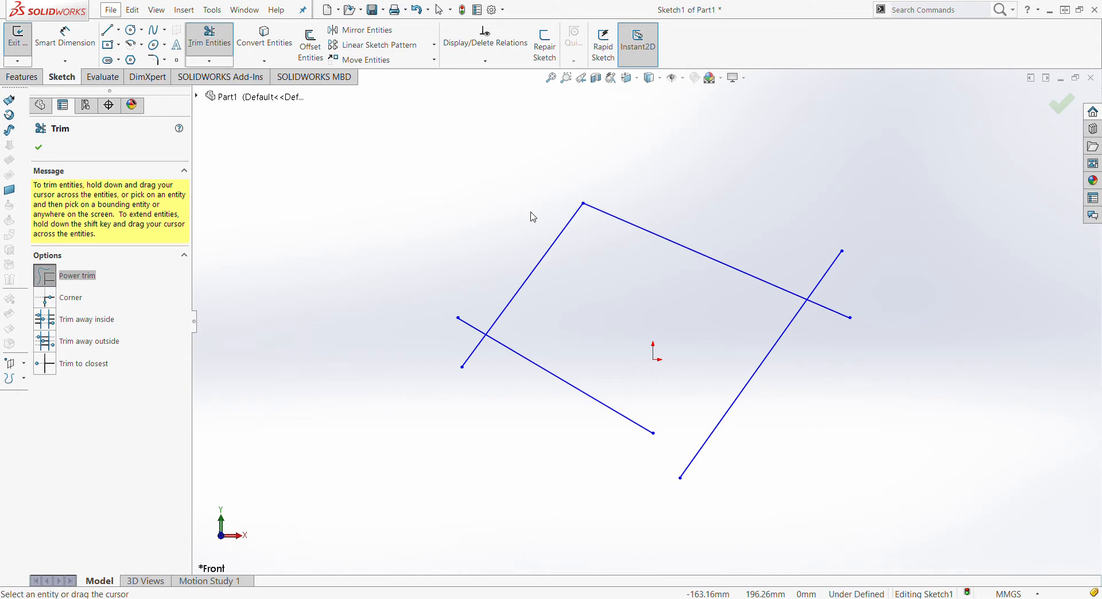
# Corner-trim the left and lower lines so they join at the lower-left corner
pyautogui.click(48, 302)
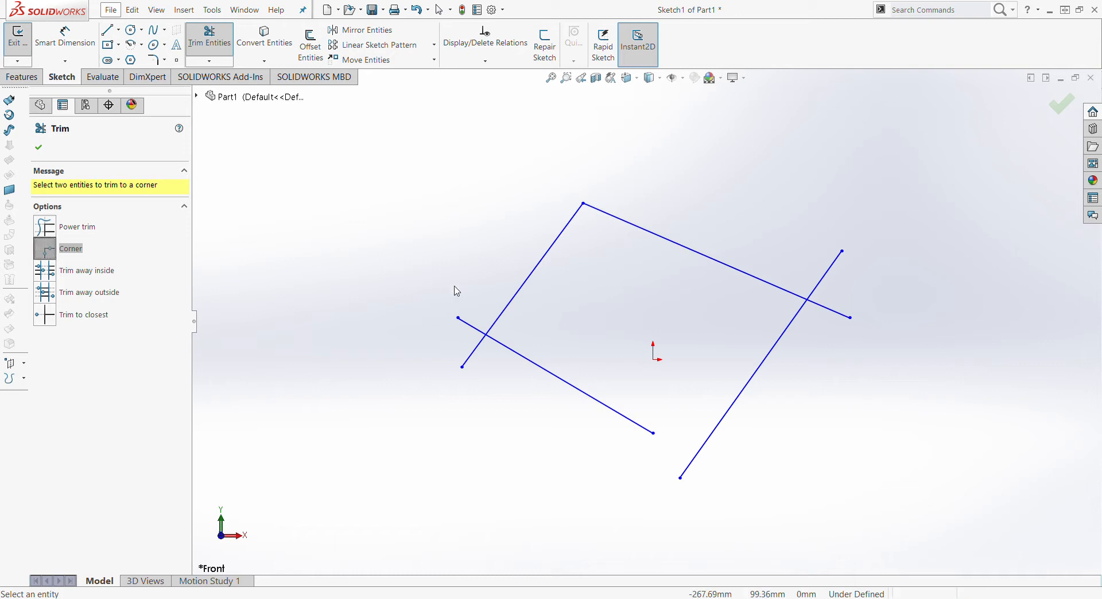
pyautogui.click(509, 314)
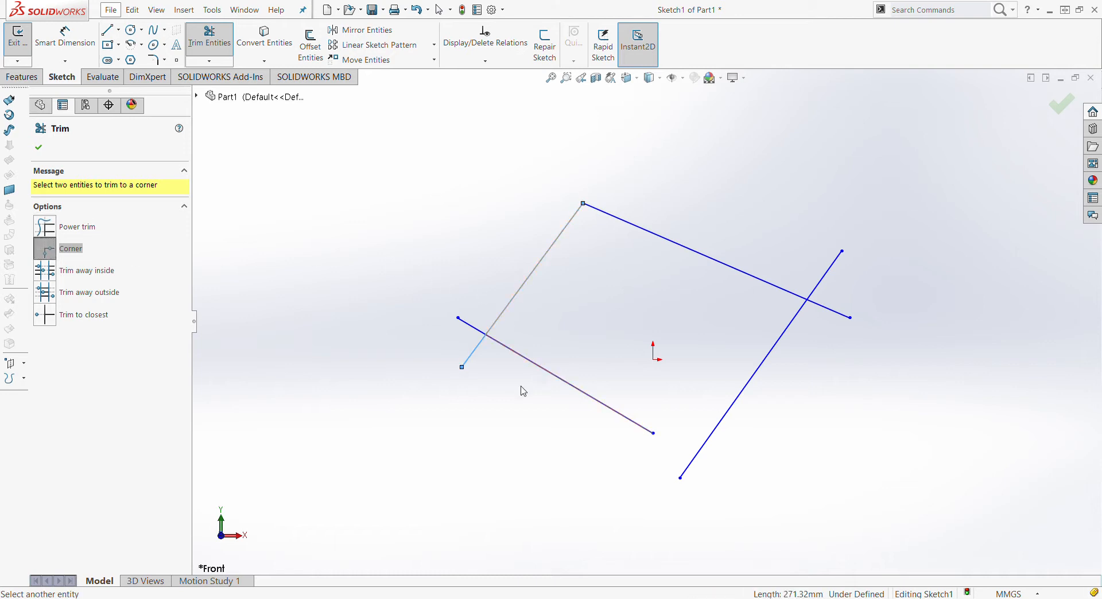
pyautogui.click(513, 357)
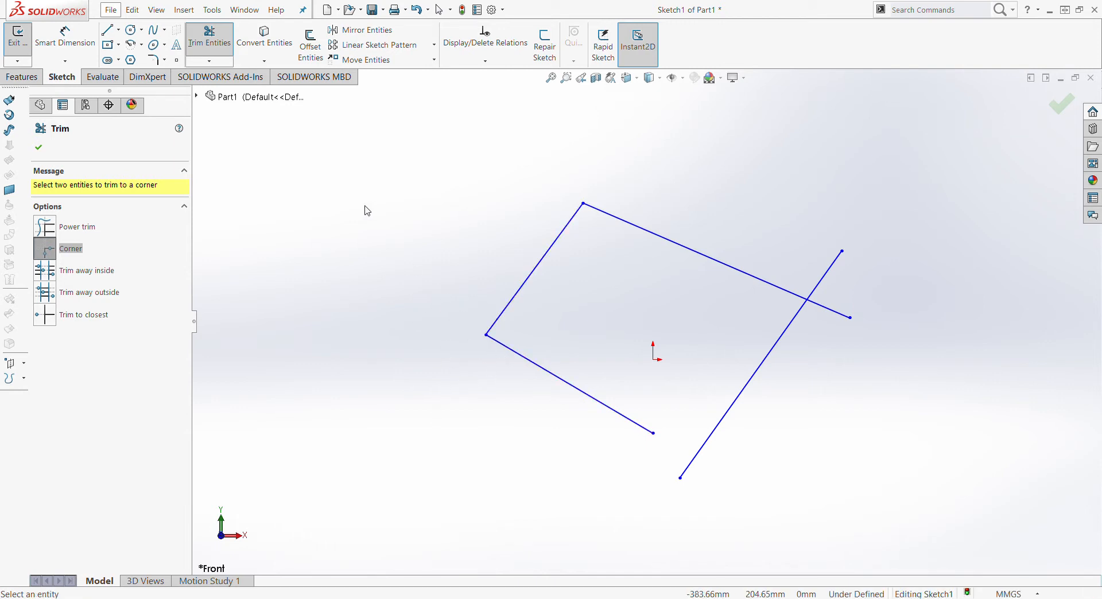
pyautogui.click(38, 147)
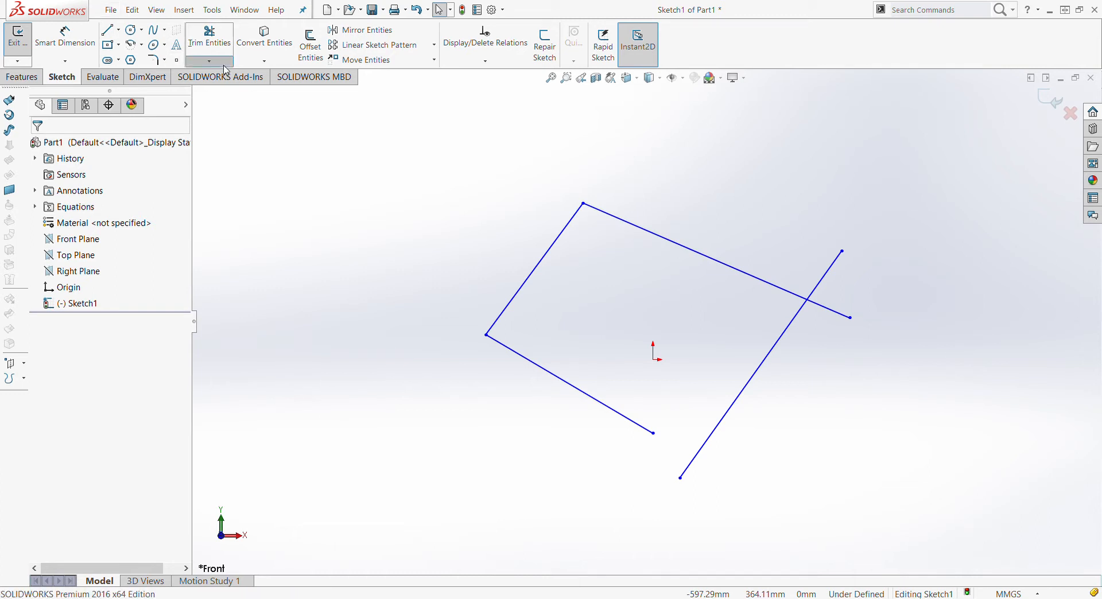
# Use Extend Entities to lengthen the bottom line to the right-hand line
pyautogui.click(278, 88)
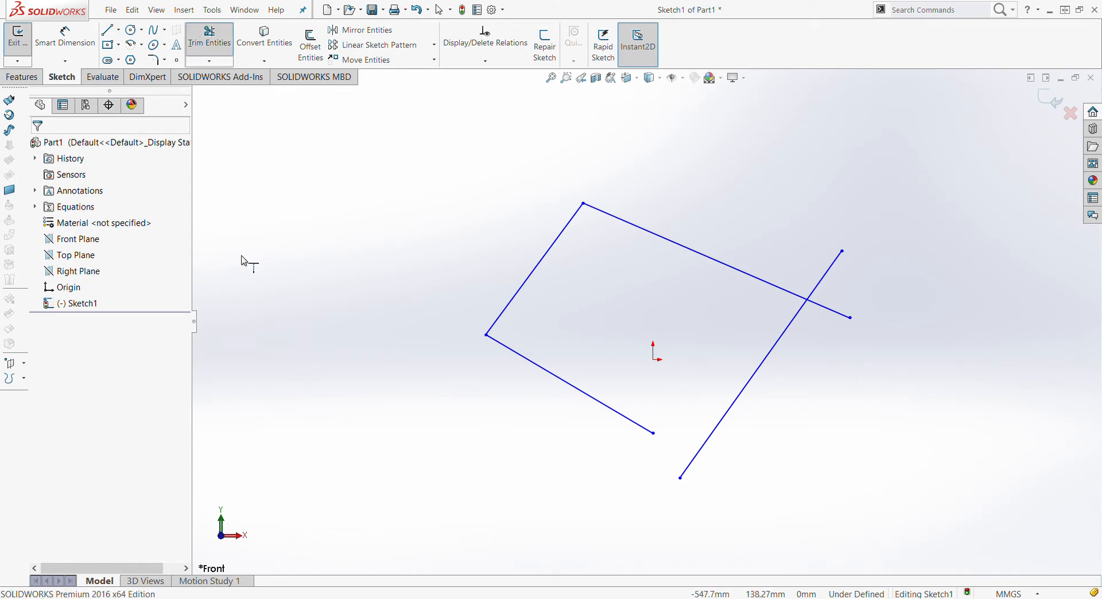
pyautogui.click(533, 367)
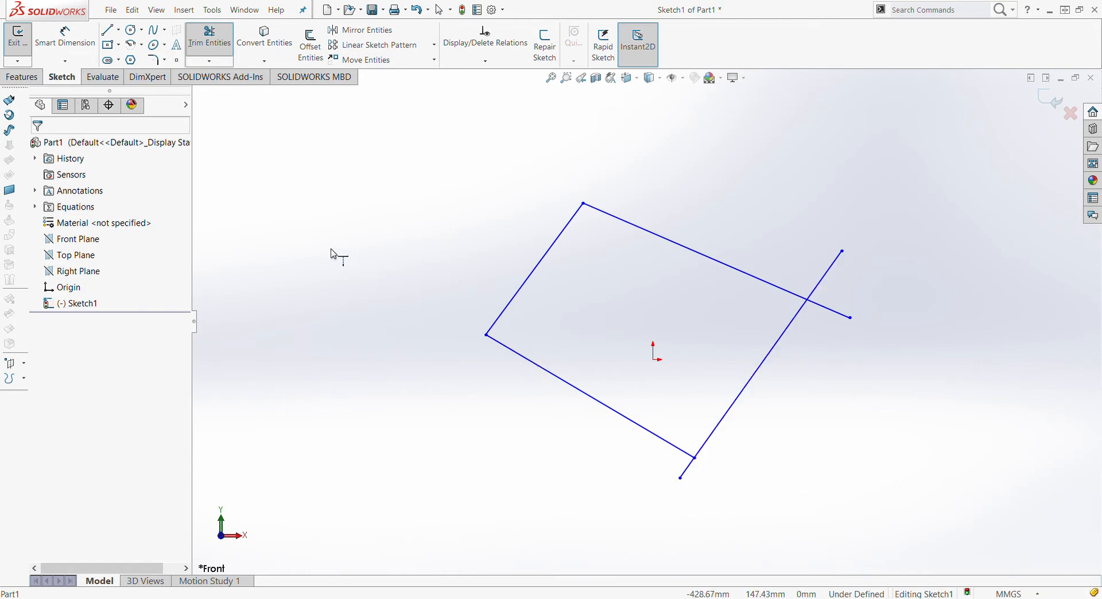
pyautogui.press('Escape')
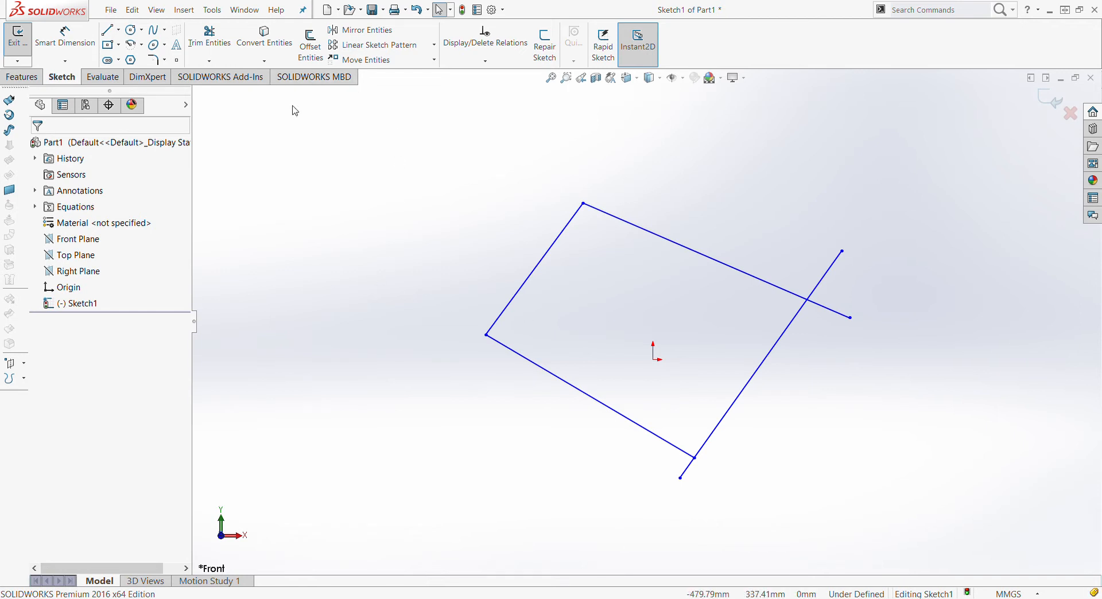
# Start a sketch fillet with a 15 mm radius and pick the left line
pyautogui.click(156, 66)
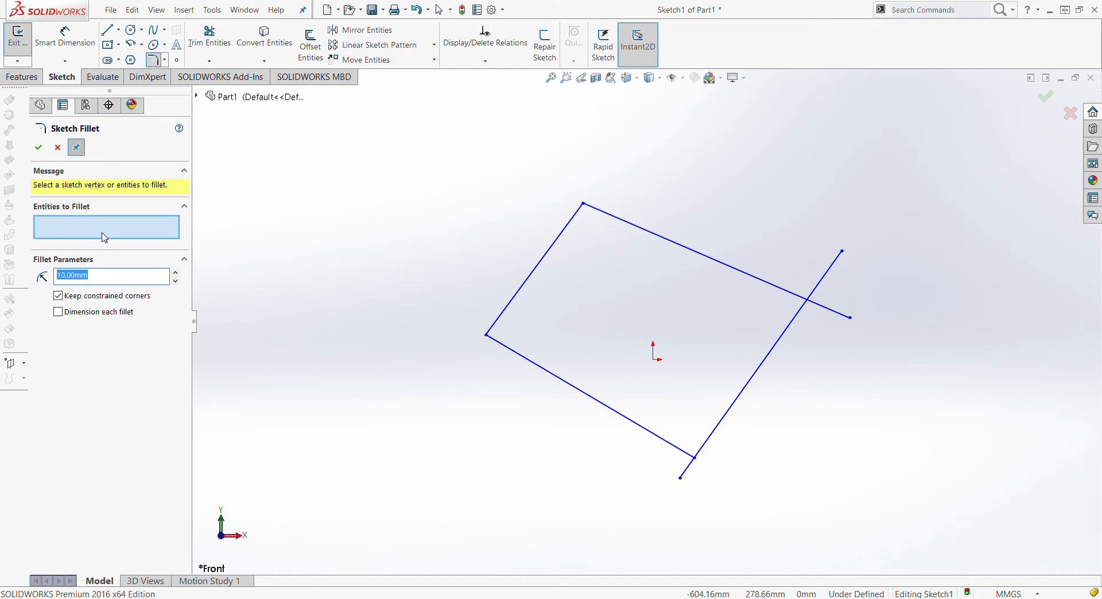
pyautogui.click(71, 234)
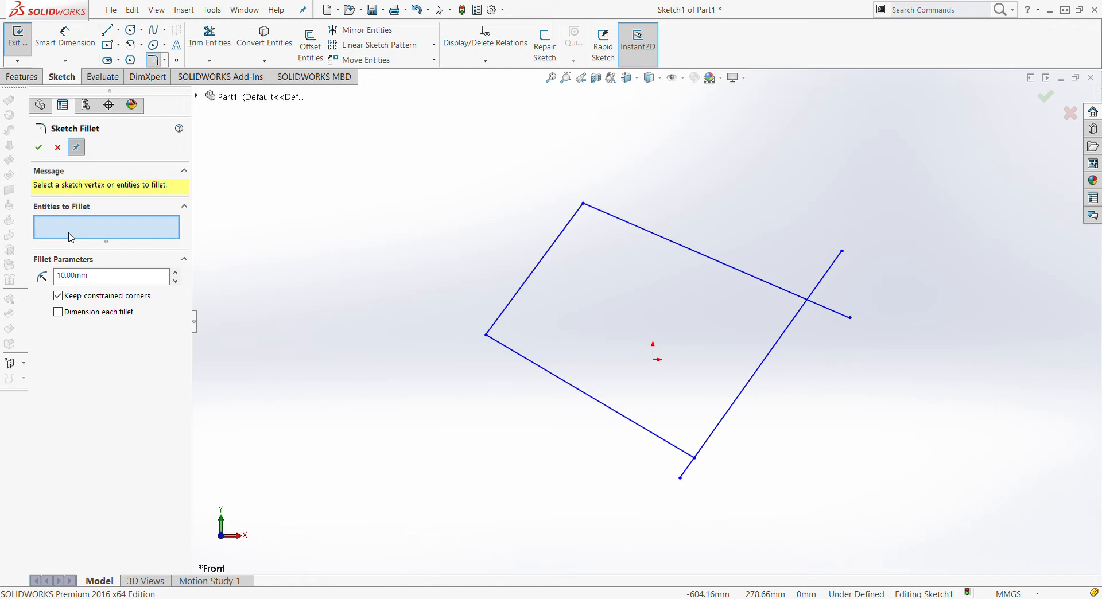
pyautogui.moveTo(99, 284); pyautogui.dragTo(46, 284)
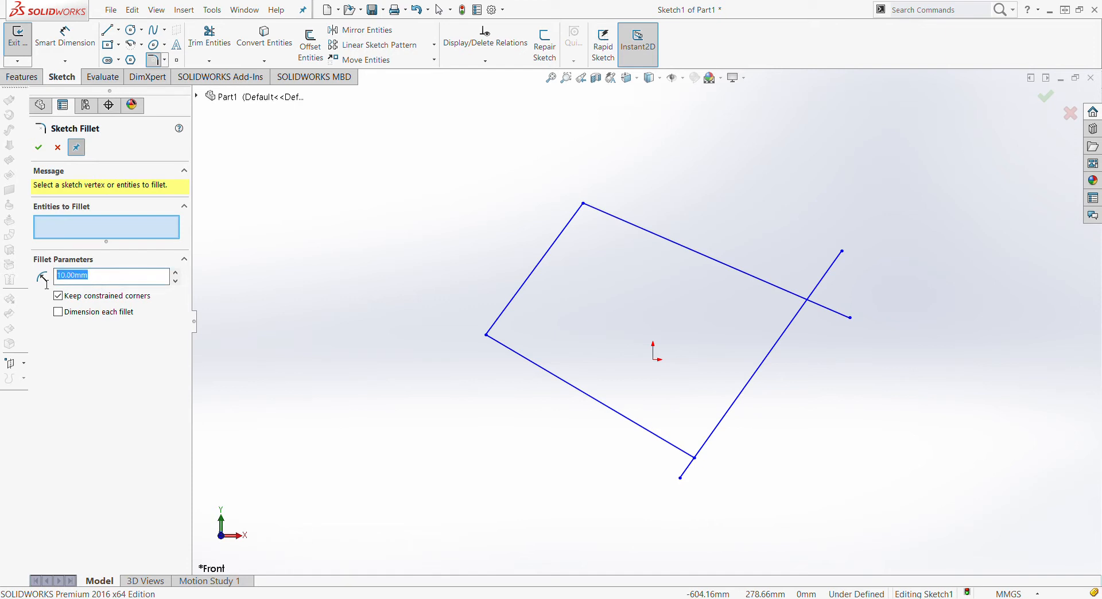
pyautogui.click(129, 278)
pyautogui.doubleClick(109, 280)
pyautogui.write('15')
pyautogui.click(83, 234)
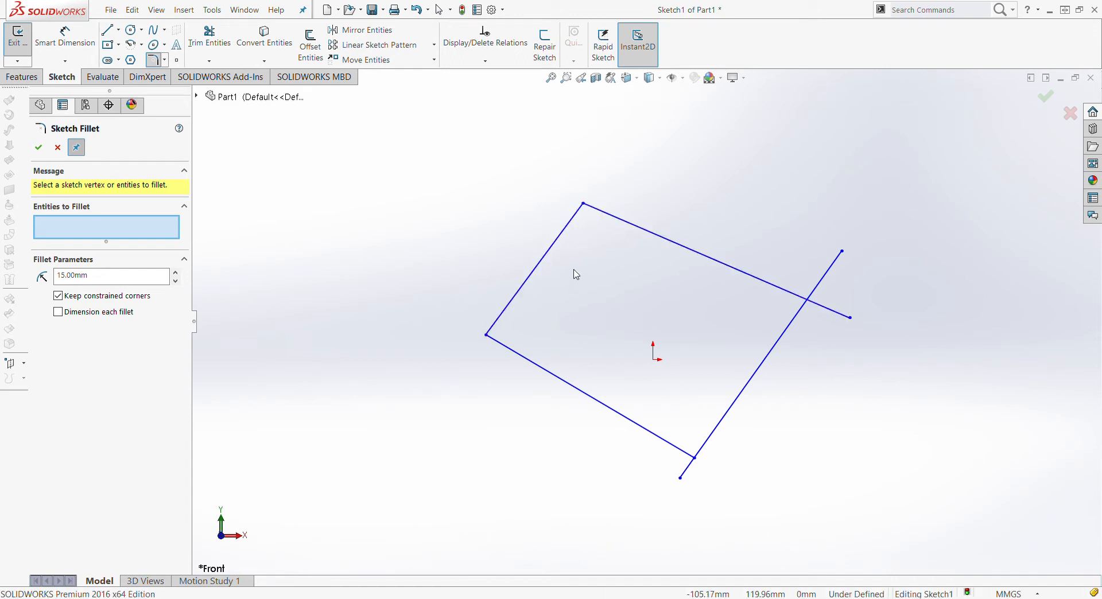
pyautogui.click(564, 239)
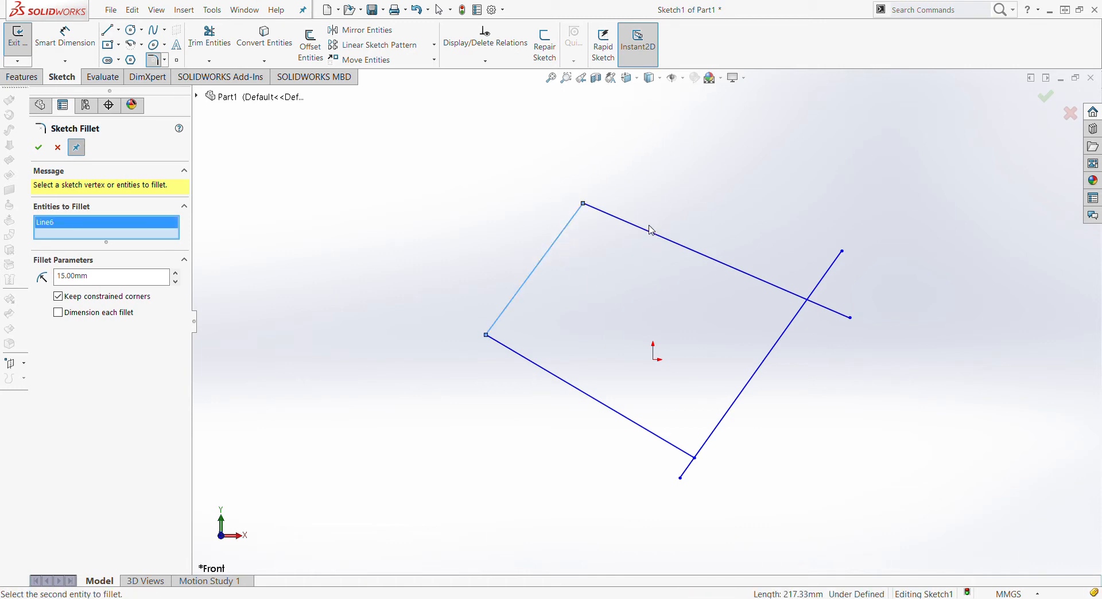
# Raise the fillet radius through 25 to 30 mm and confirm the R30 top-left fillet
pyautogui.scroll(-5, 614, 224)
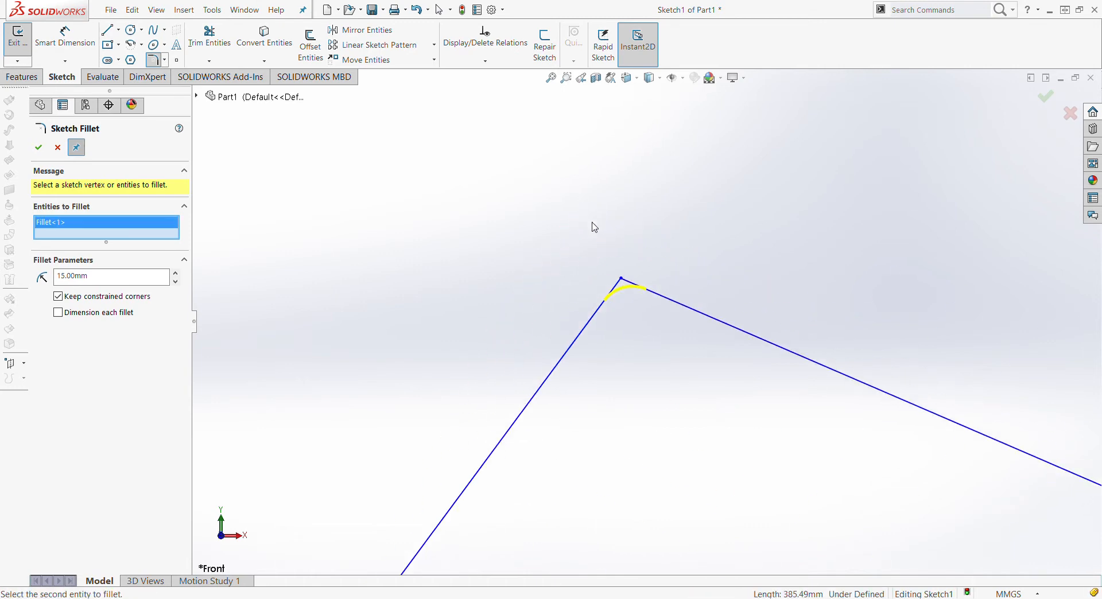
pyautogui.scroll(-3, 651, 213)
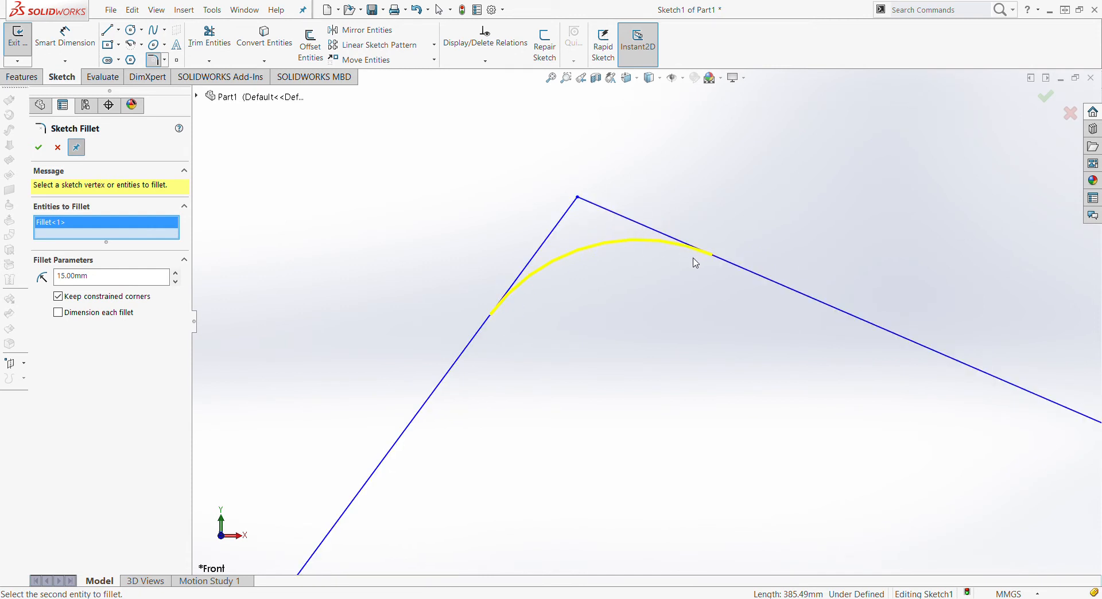
pyautogui.moveTo(127, 280); pyautogui.dragTo(1, 281)
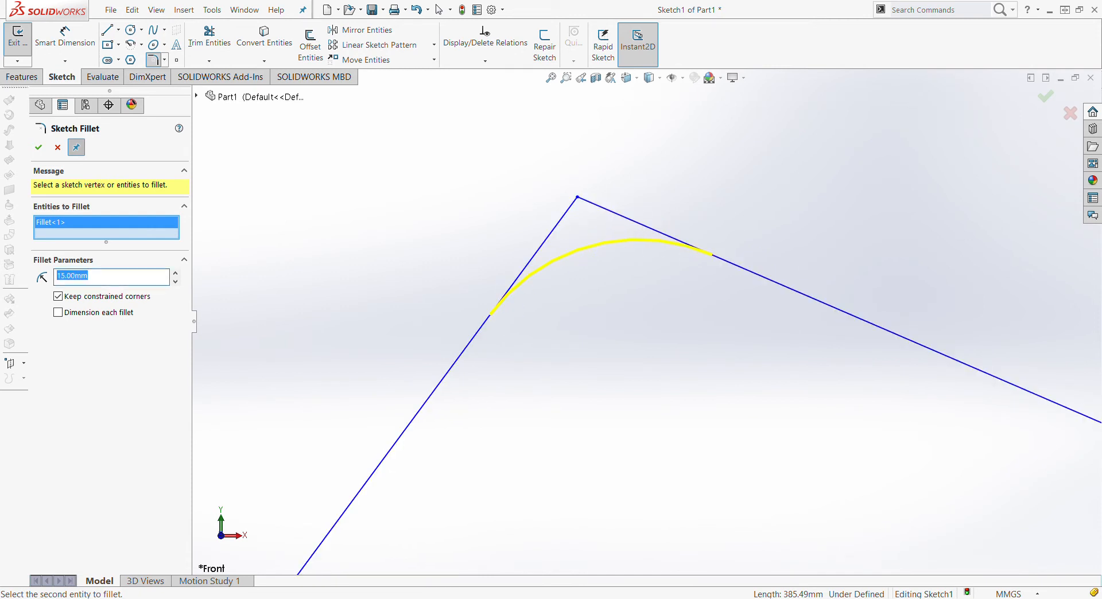
pyautogui.write('25')
pyautogui.press('Return')
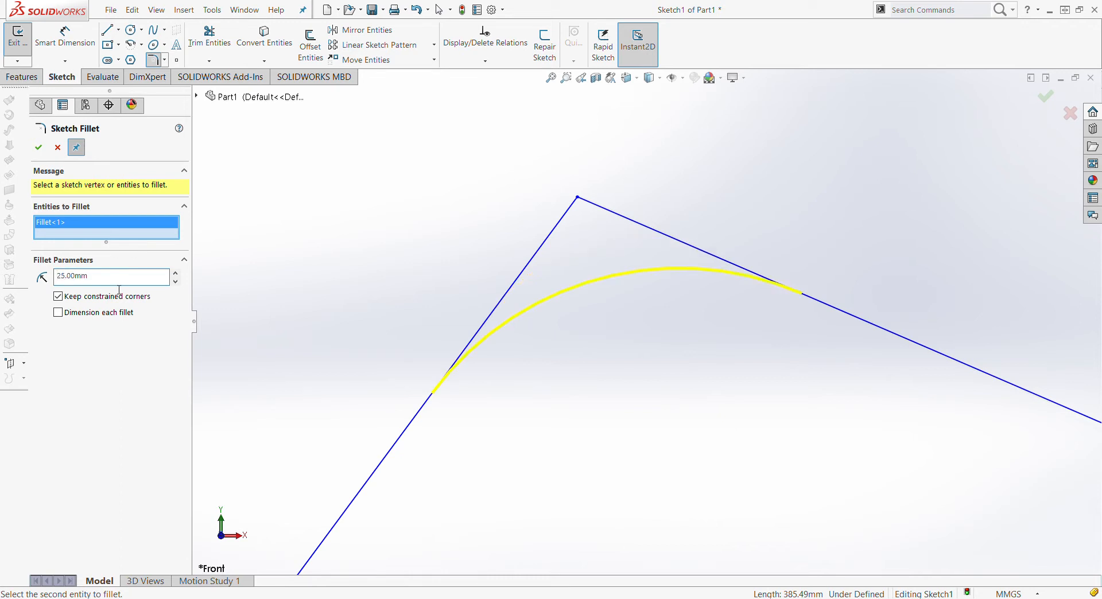
pyautogui.click(95, 285)
pyautogui.doubleClick(62, 281)
pyautogui.write('30')
pyautogui.press('Return')
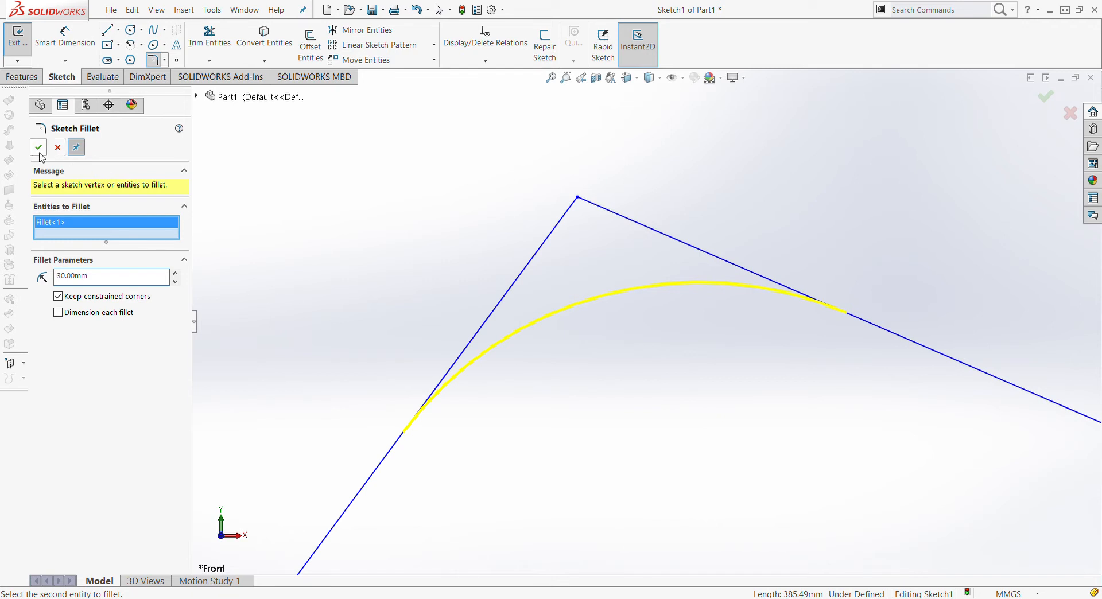
pyautogui.click(38, 148)
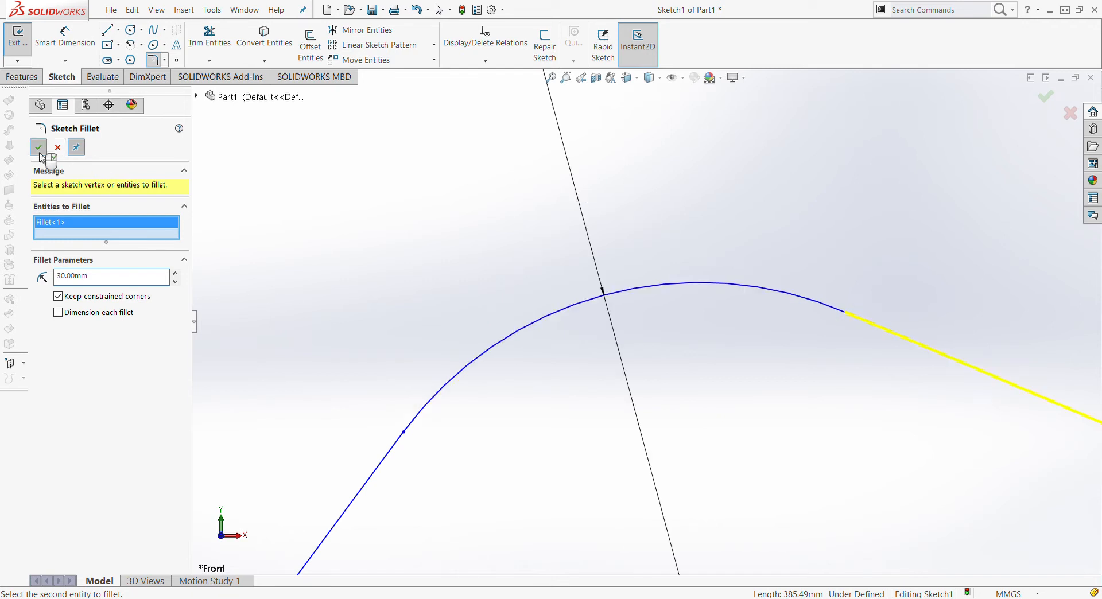
pyautogui.scroll(5, 426, 342)
pyautogui.scroll(2, 646, 321)
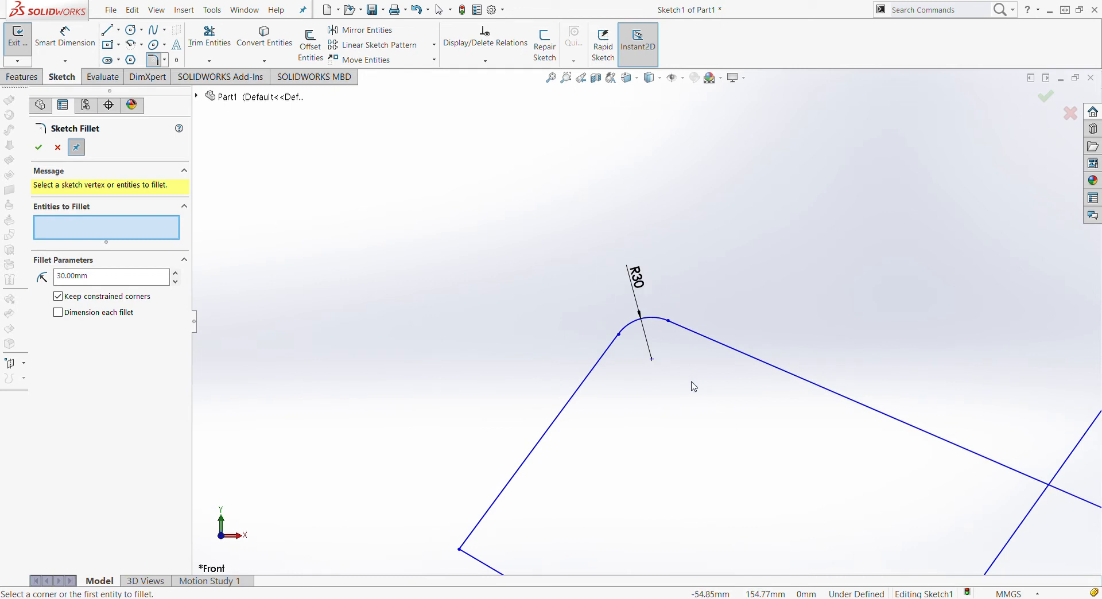
pyautogui.press('Escape')
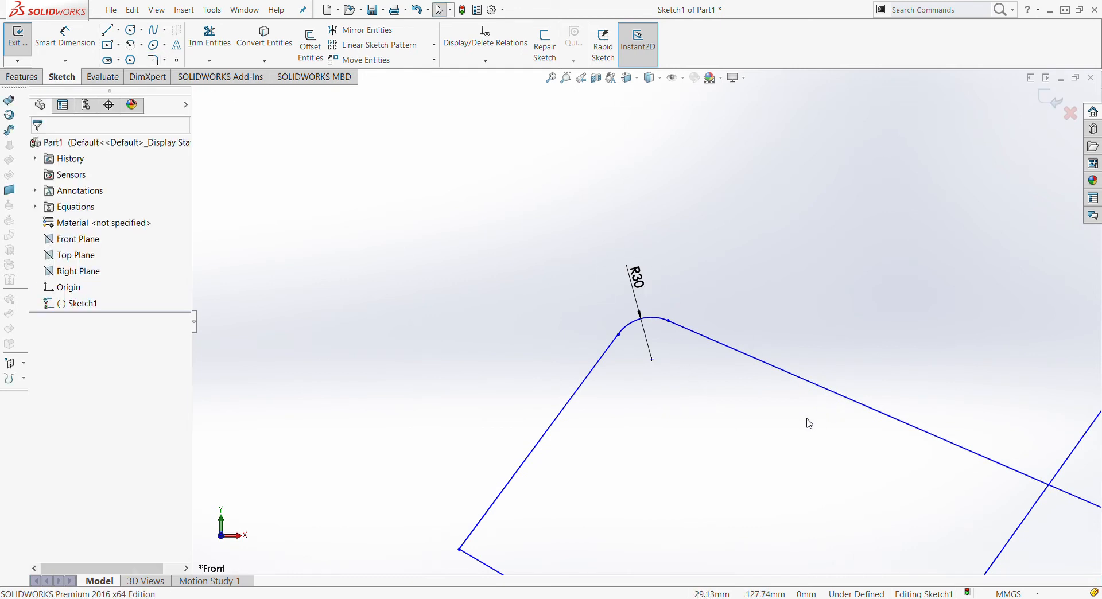
pyautogui.scroll(4, 661, 399)
pyautogui.scroll(-3, 661, 398)
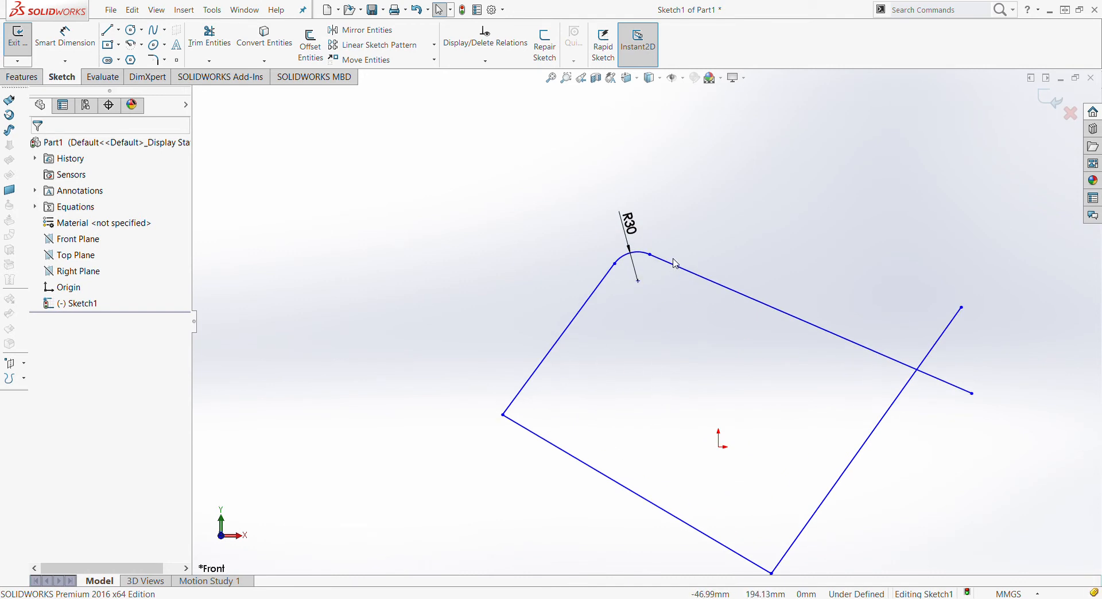
pyautogui.scroll(-3, 579, 392)
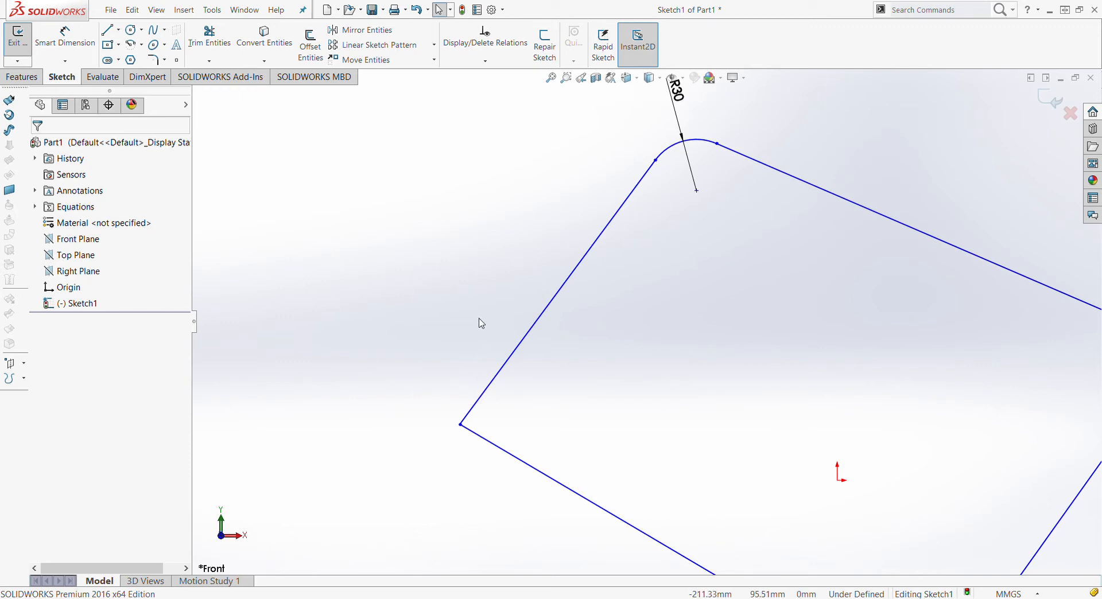
pyautogui.scroll(1, 550, 457)
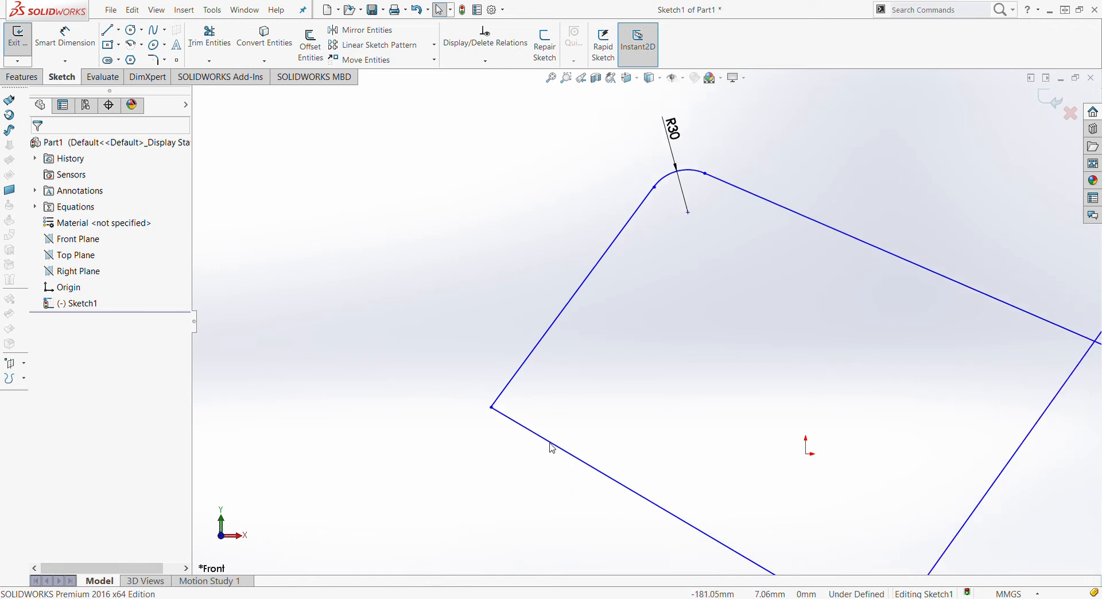
pyautogui.scroll(-2, 550, 444)
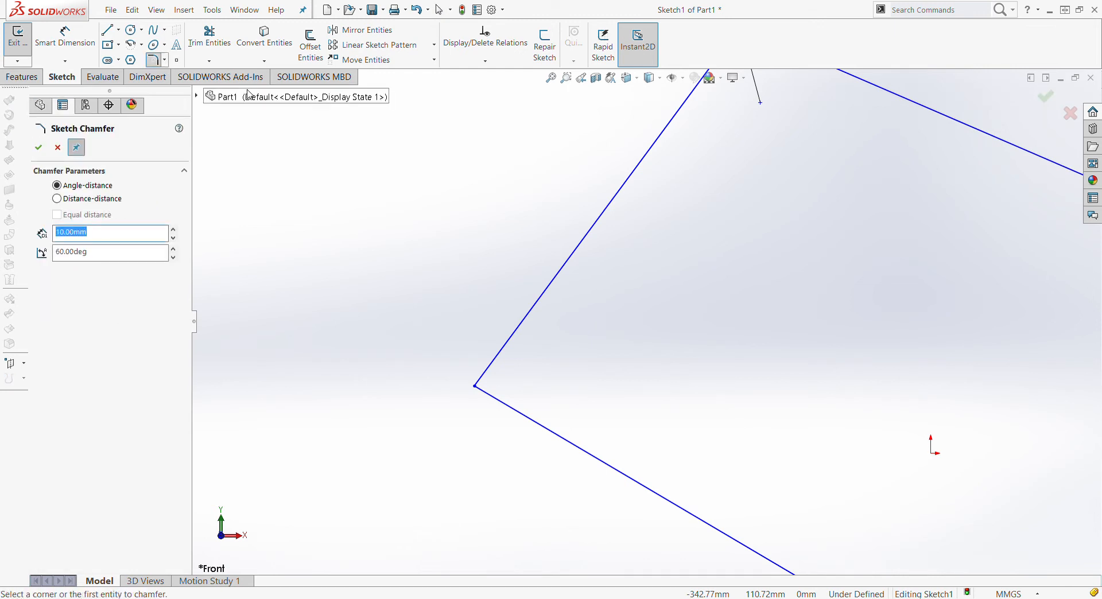
pyautogui.scroll(2, 487, 231)
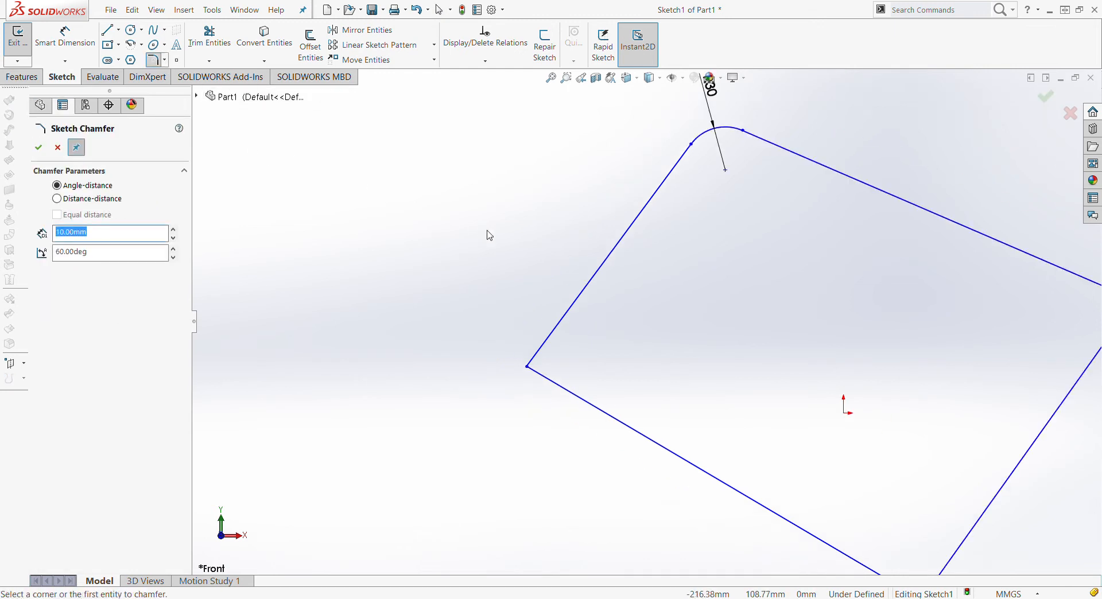
pyautogui.scroll(-2, 591, 315)
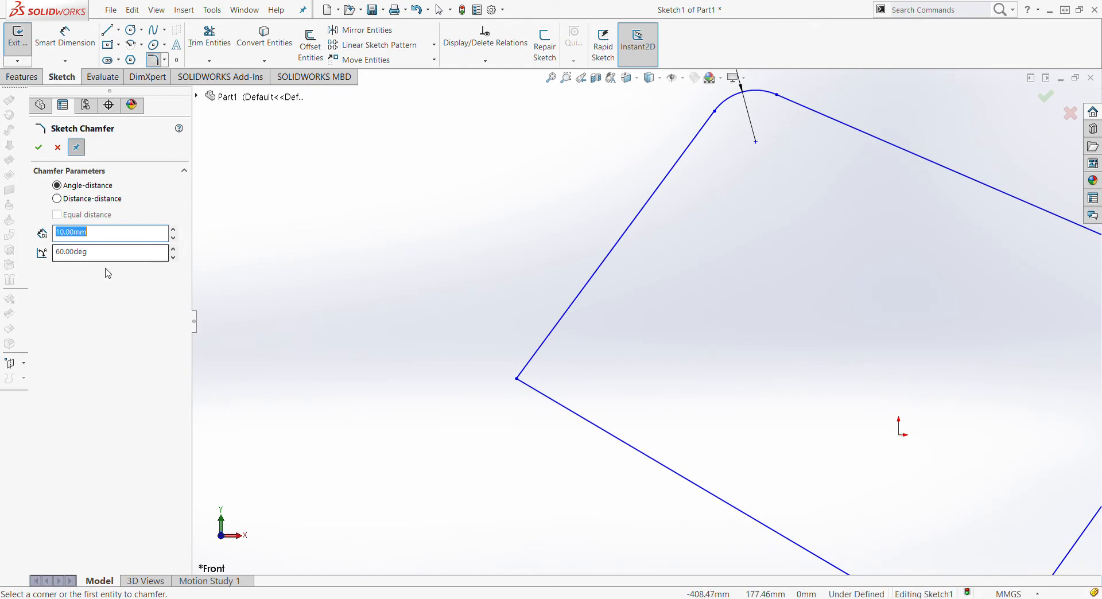
pyautogui.scroll(1, 505, 254)
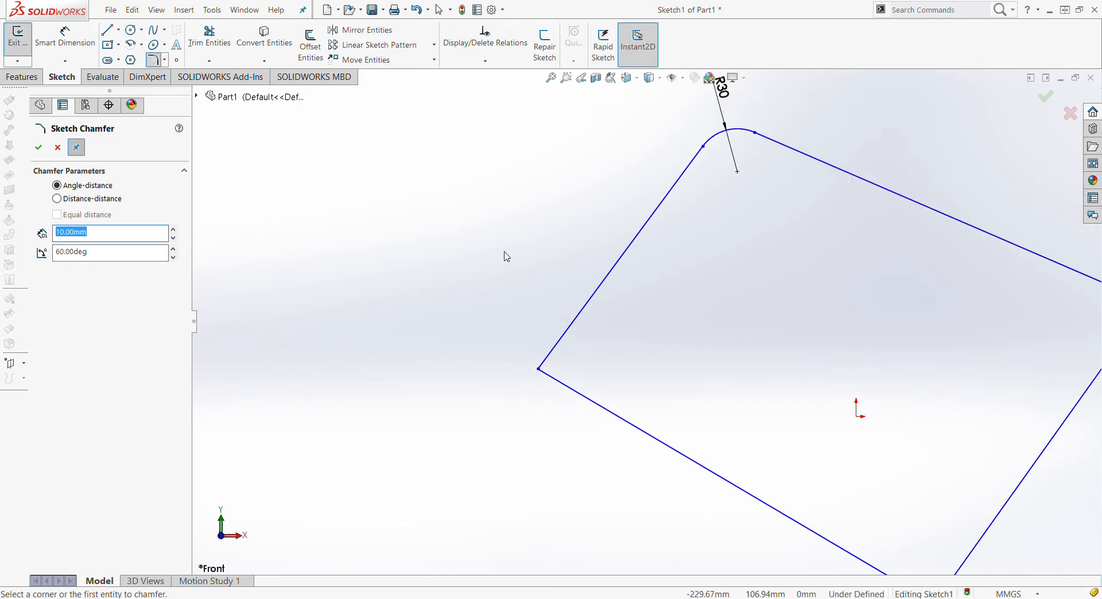
pyautogui.click(102, 200)
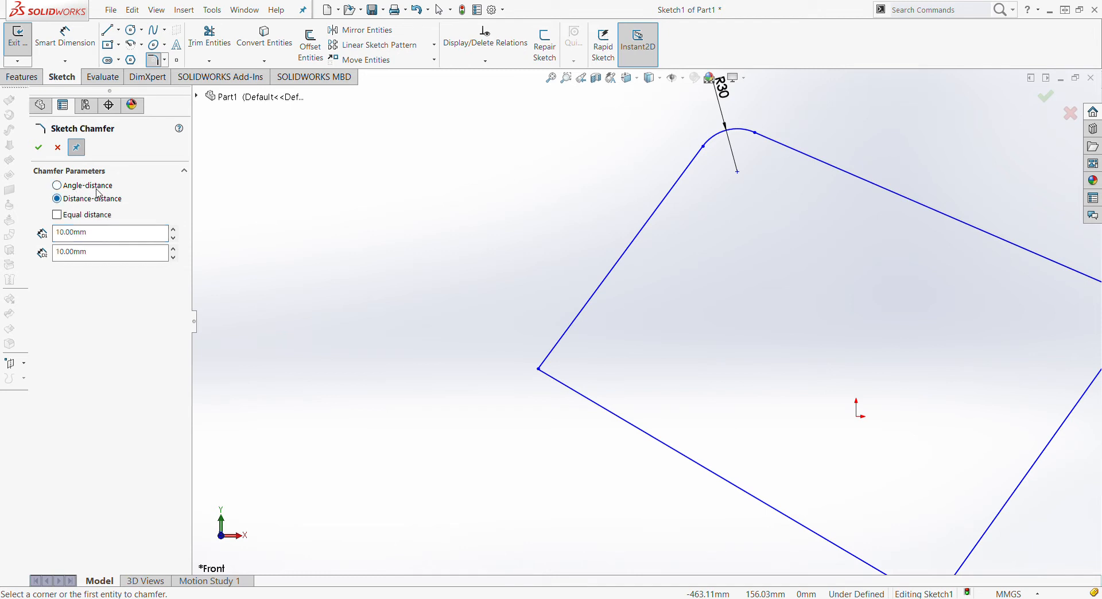
pyautogui.click(99, 189)
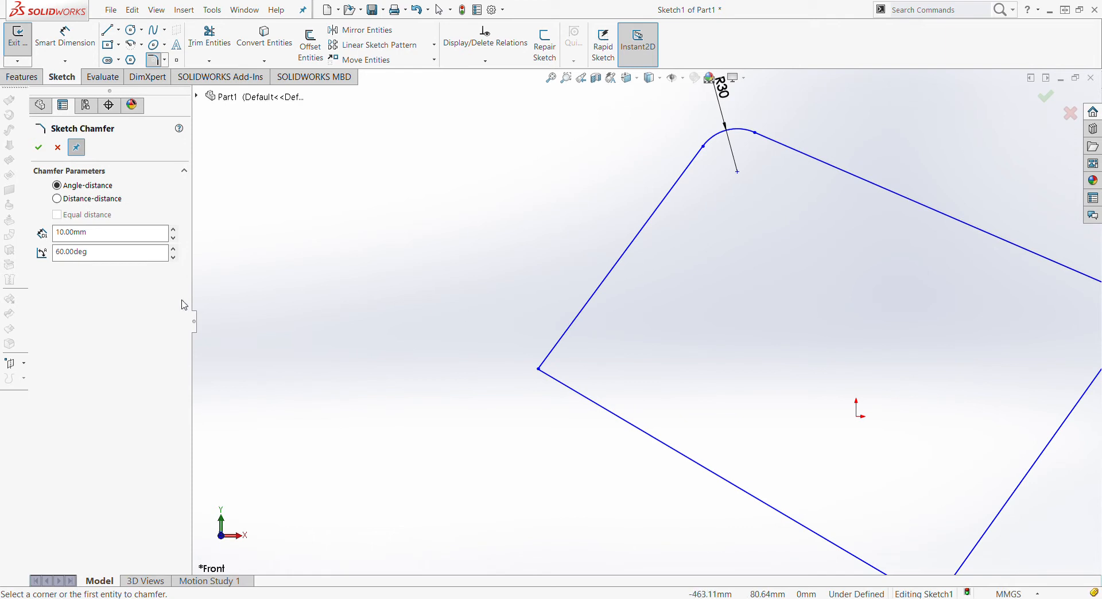
# Set the sketch chamfer to Distance-distance with D1 15 mm and D2 5 mm
pyautogui.click(92, 198)
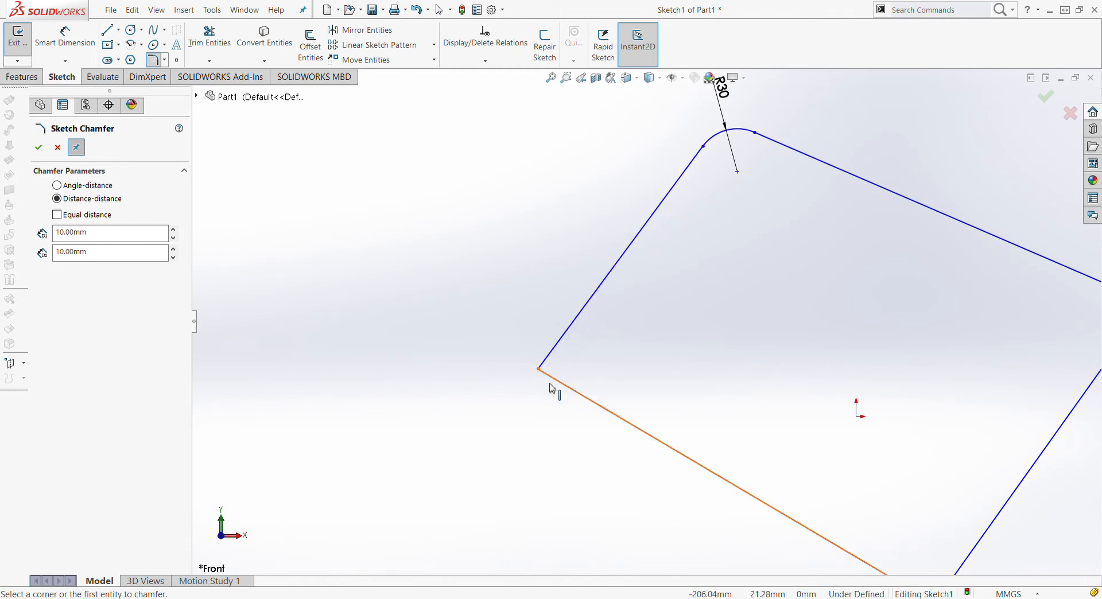
pyautogui.doubleClick(107, 238)
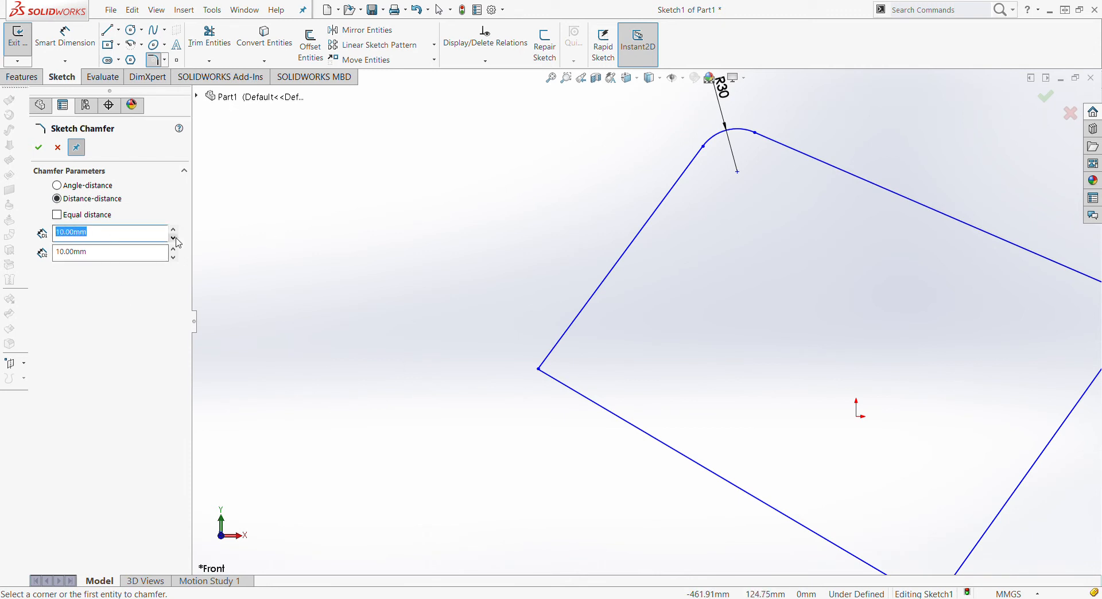
pyautogui.write('15')
pyautogui.press('Return')
pyautogui.doubleClick(117, 258)
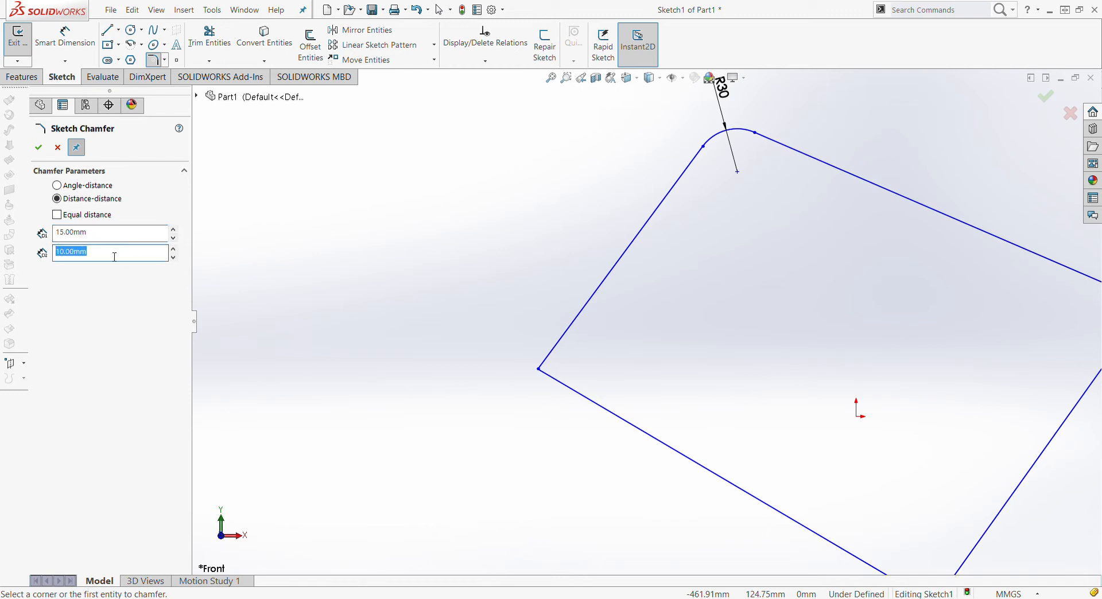
pyautogui.write('5')
pyautogui.press('Return')
# Try the 15/5 chamfer on the bottom and left lines, then undo it
pyautogui.click(573, 392)
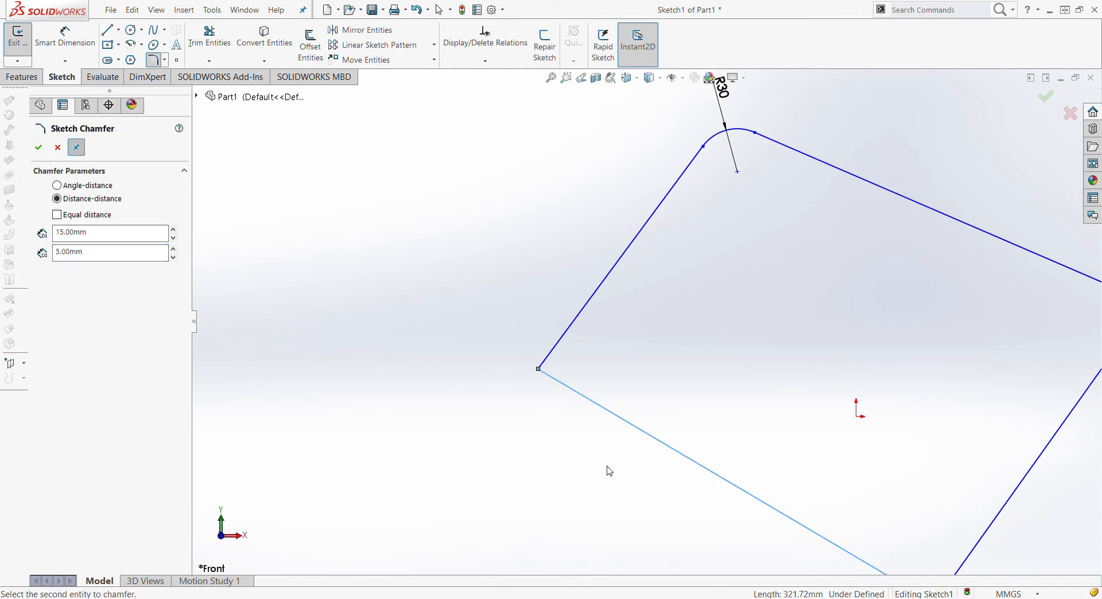
pyautogui.click(574, 328)
pyautogui.scroll(-5, 534, 367)
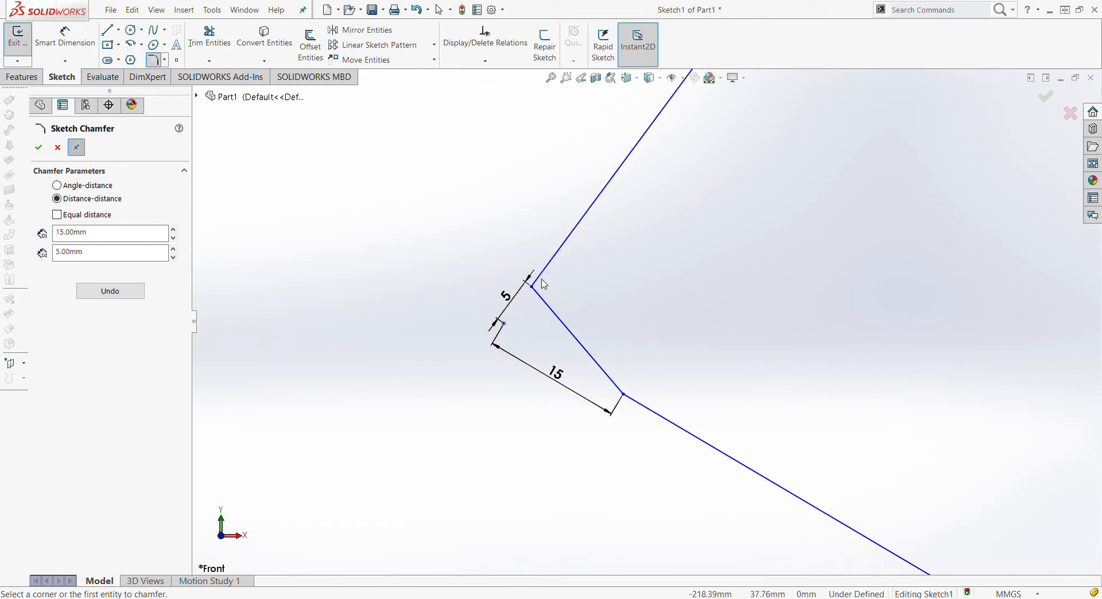
pyautogui.click(126, 297)
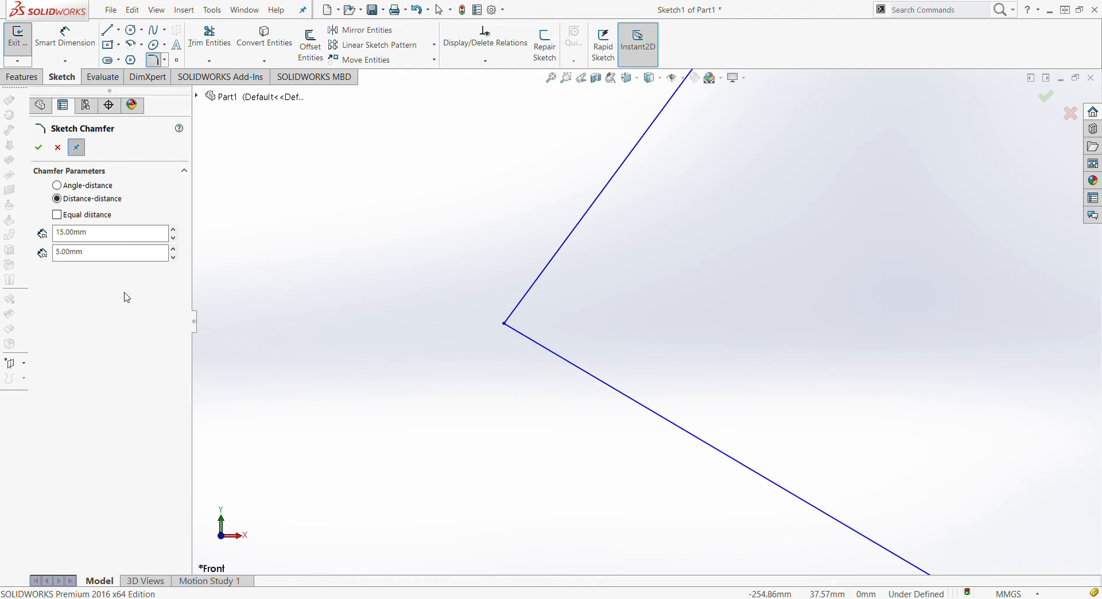
# Apply a 15 mm, 60° angle-distance chamfer between the lower and upper lines and accept it
pyautogui.click(92, 186)
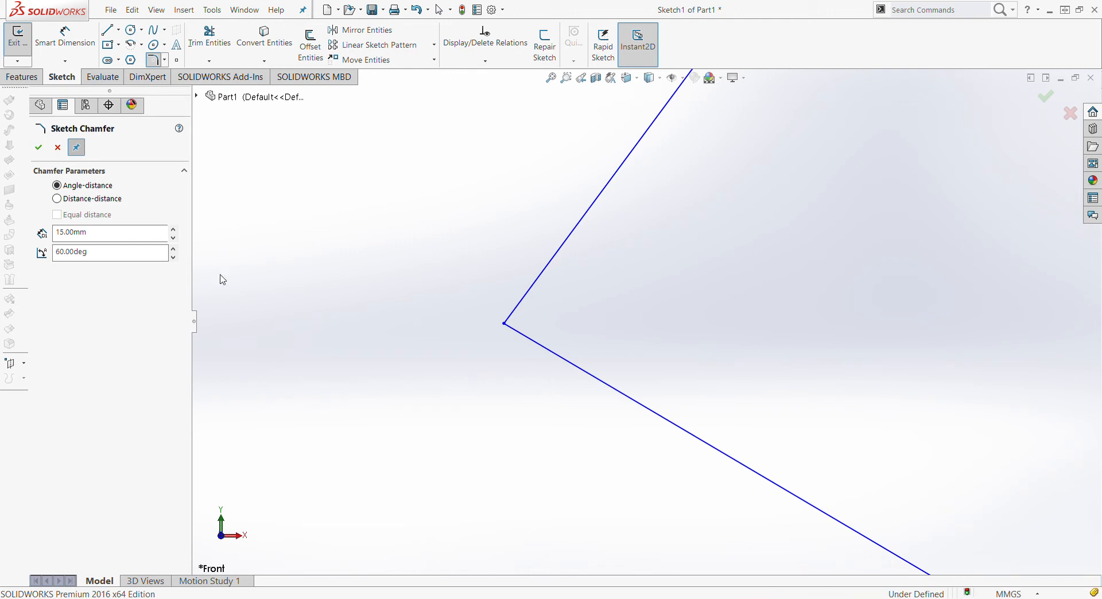
pyautogui.click(112, 240)
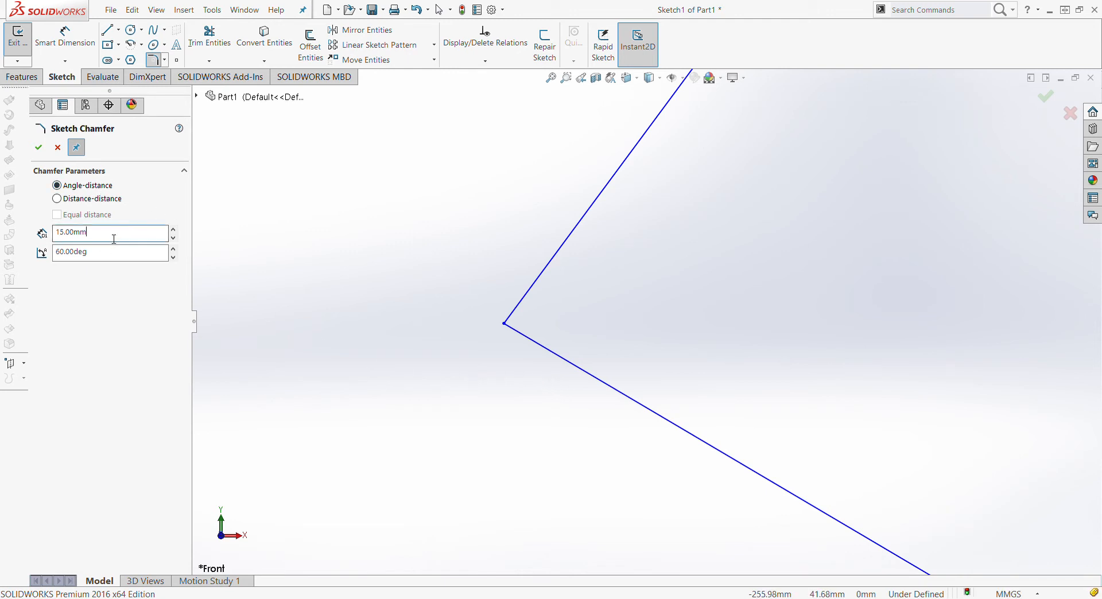
pyautogui.doubleClick(115, 240)
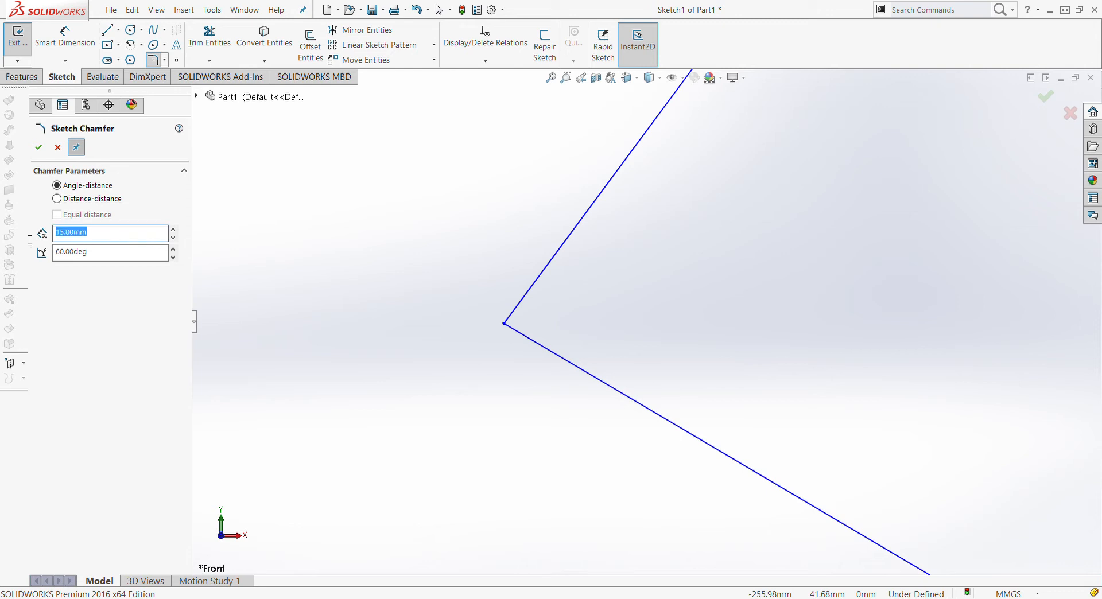
pyautogui.click(113, 256)
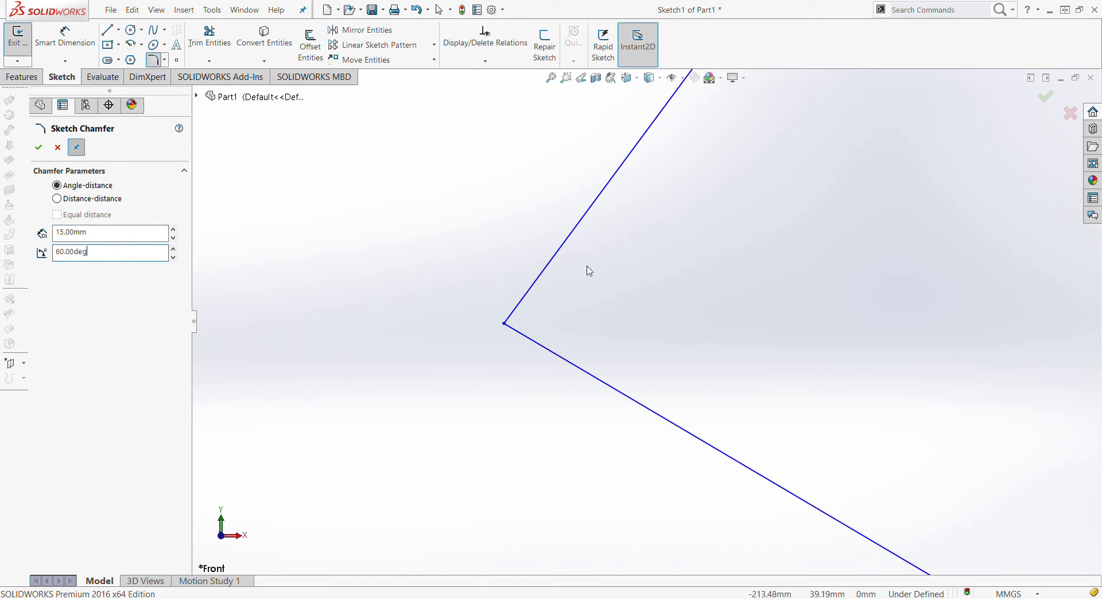
pyautogui.click(572, 366)
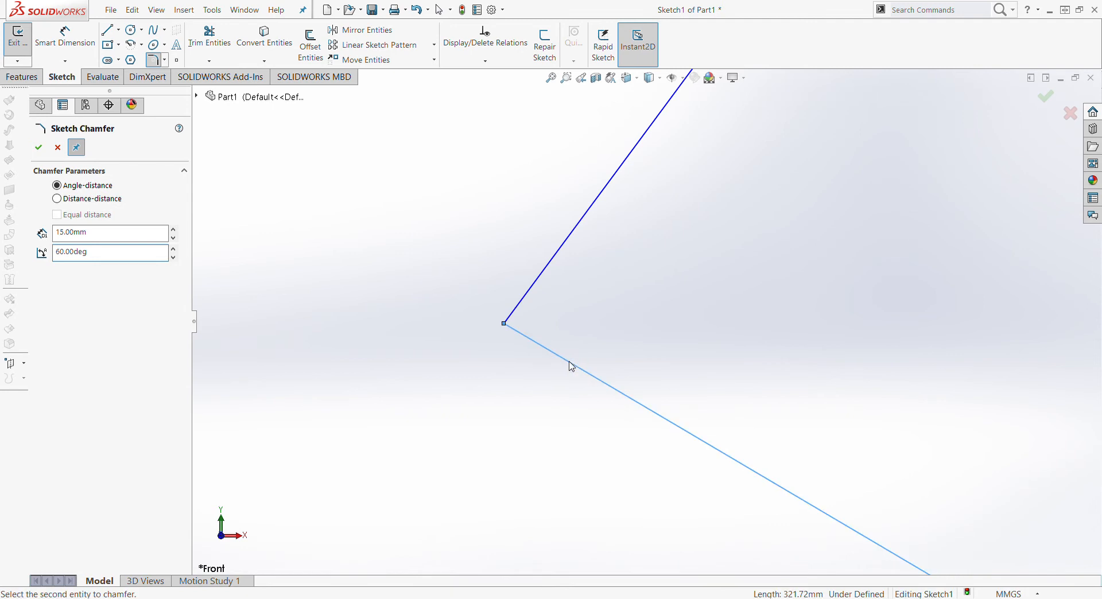
pyautogui.click(576, 235)
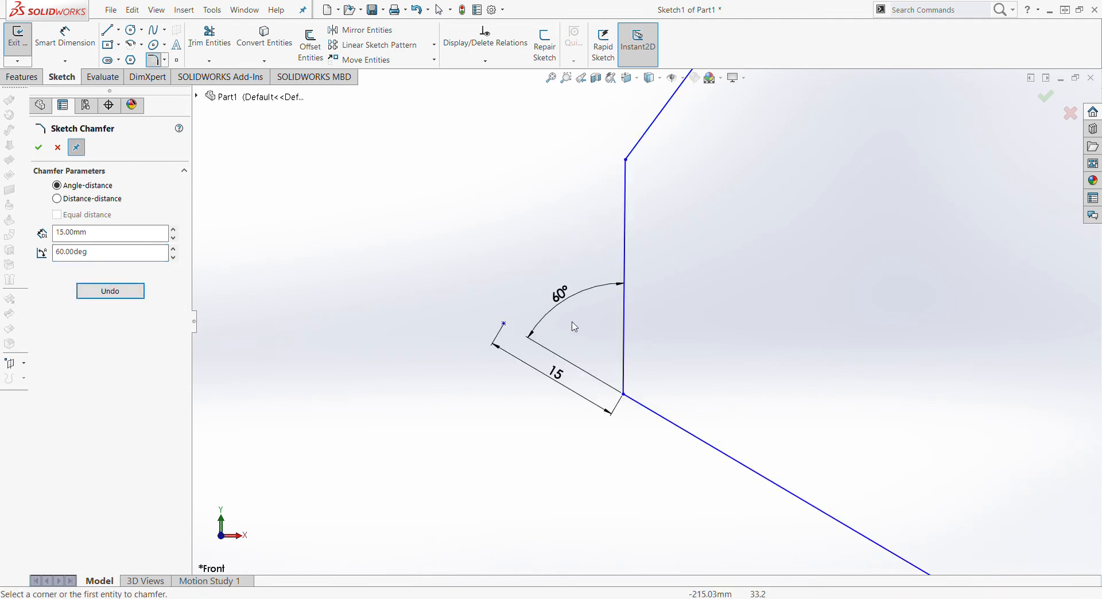
pyautogui.scroll(5, 731, 286)
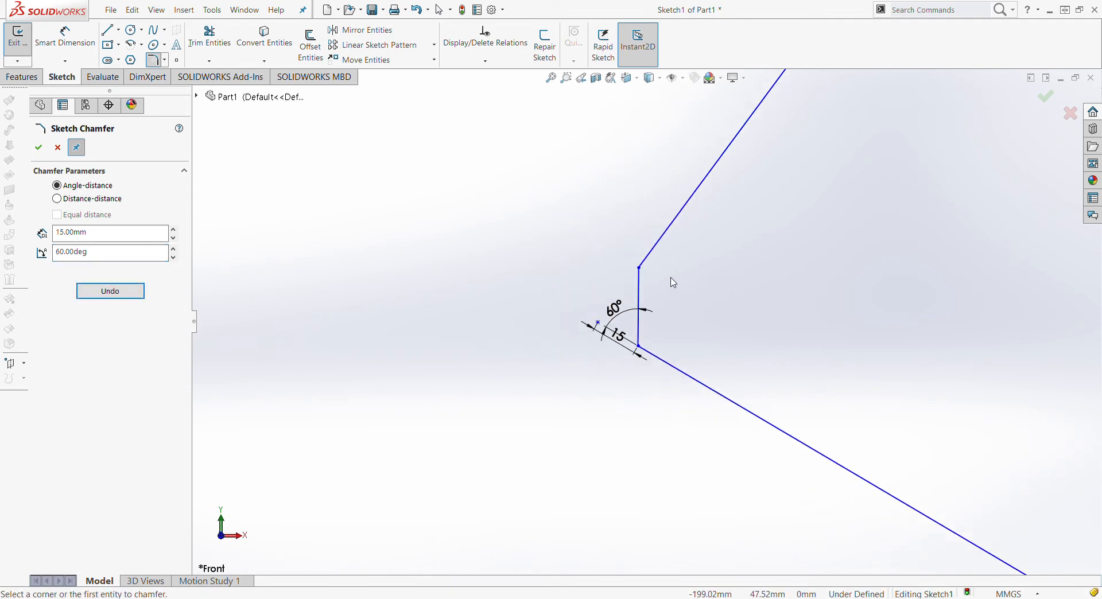
pyautogui.scroll(-3, 672, 285)
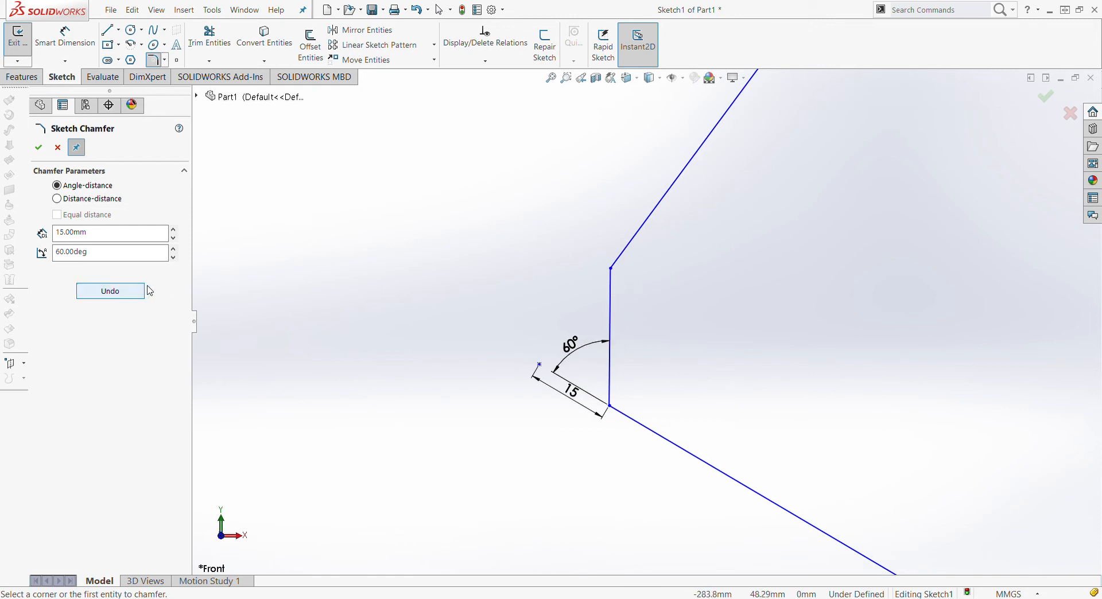
pyautogui.click(39, 148)
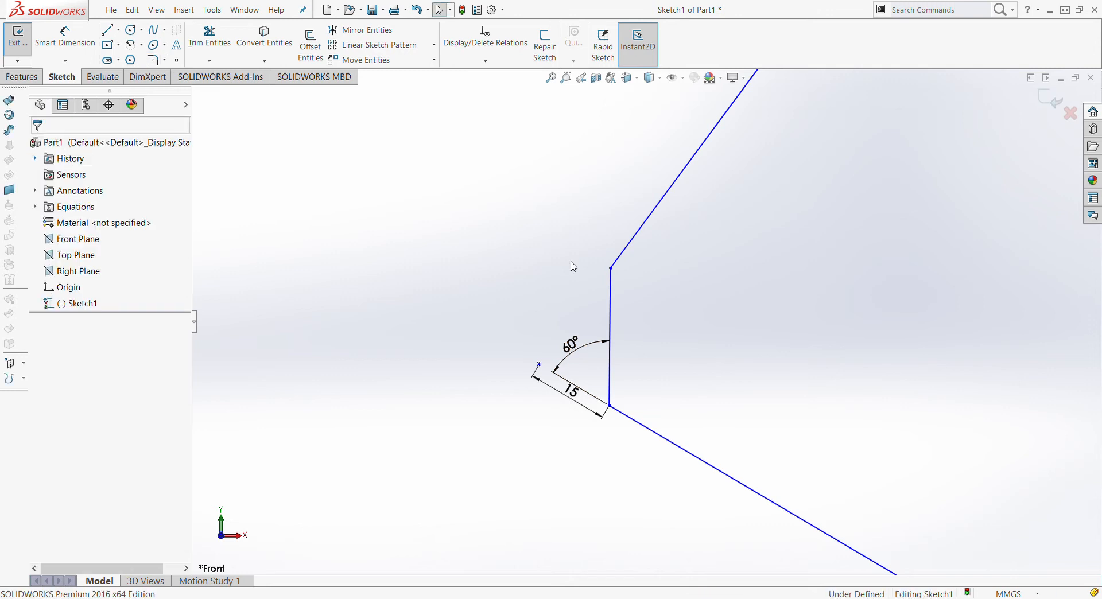
pyautogui.scroll(3, 683, 364)
pyautogui.scroll(3, 920, 286)
pyautogui.scroll(-2, 637, 303)
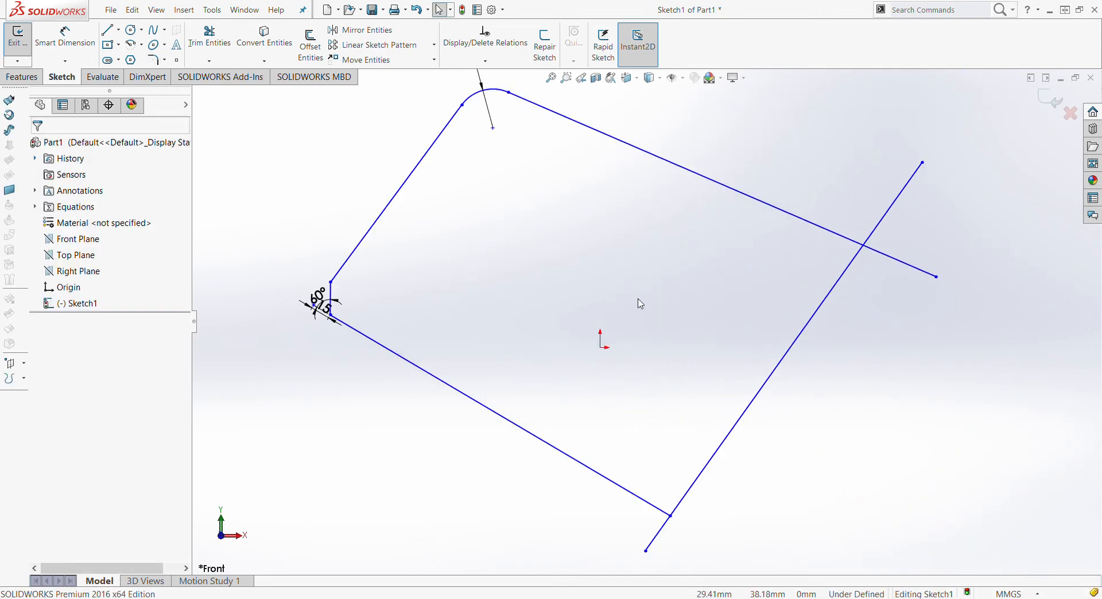
pyautogui.scroll(-2, 498, 183)
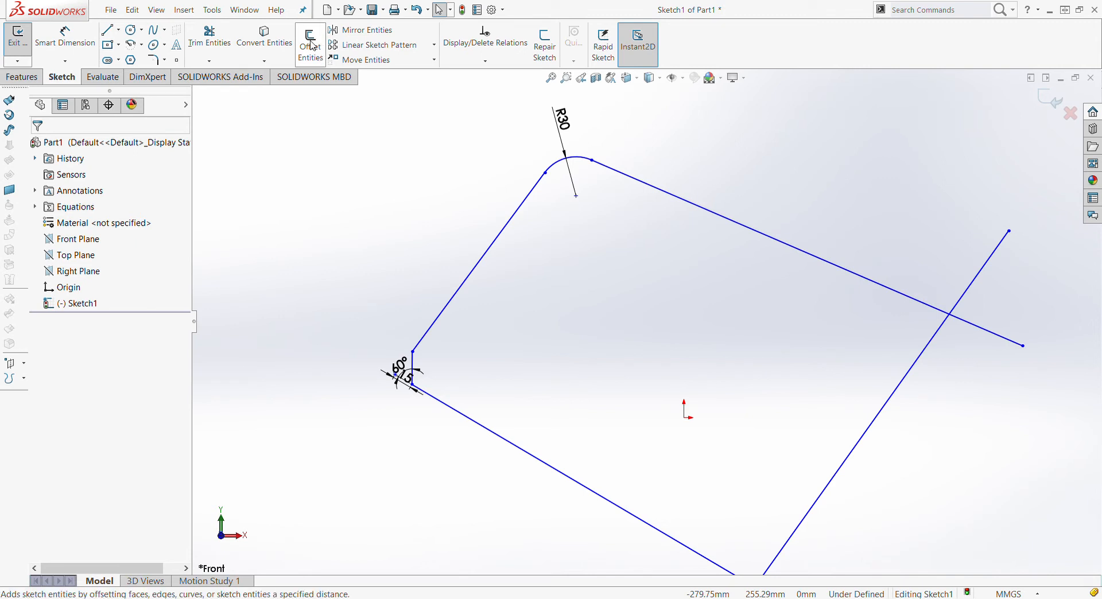
# Start Offset Entities at 10.00 mm and select the outline chain via its upper-right line
pyautogui.click(313, 47)
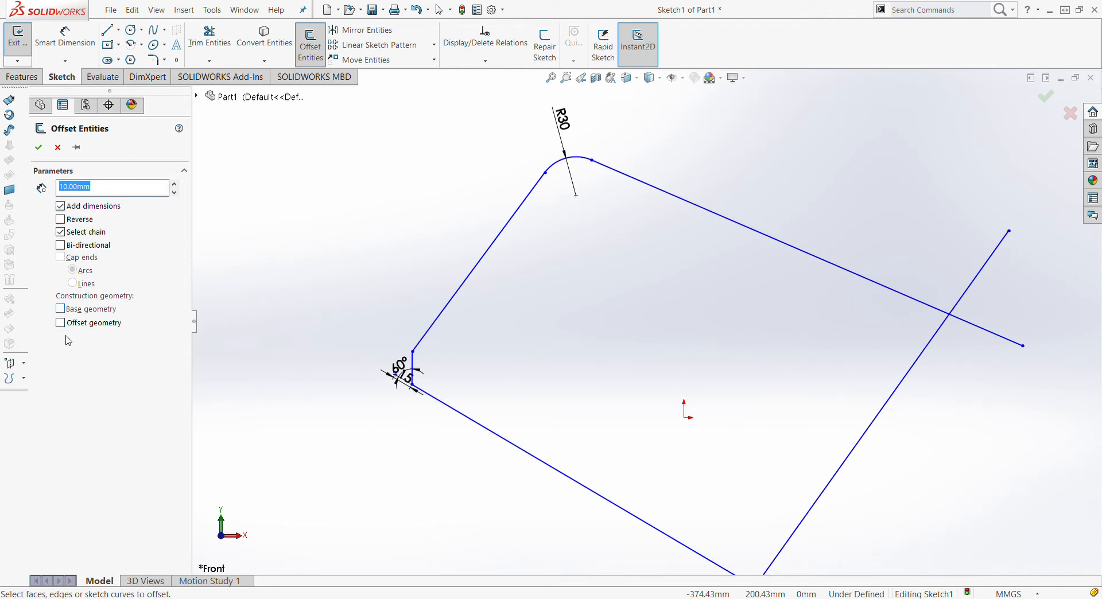
pyautogui.click(130, 190)
pyautogui.moveTo(130, 191); pyautogui.dragTo(67, 192)
pyautogui.click(114, 193)
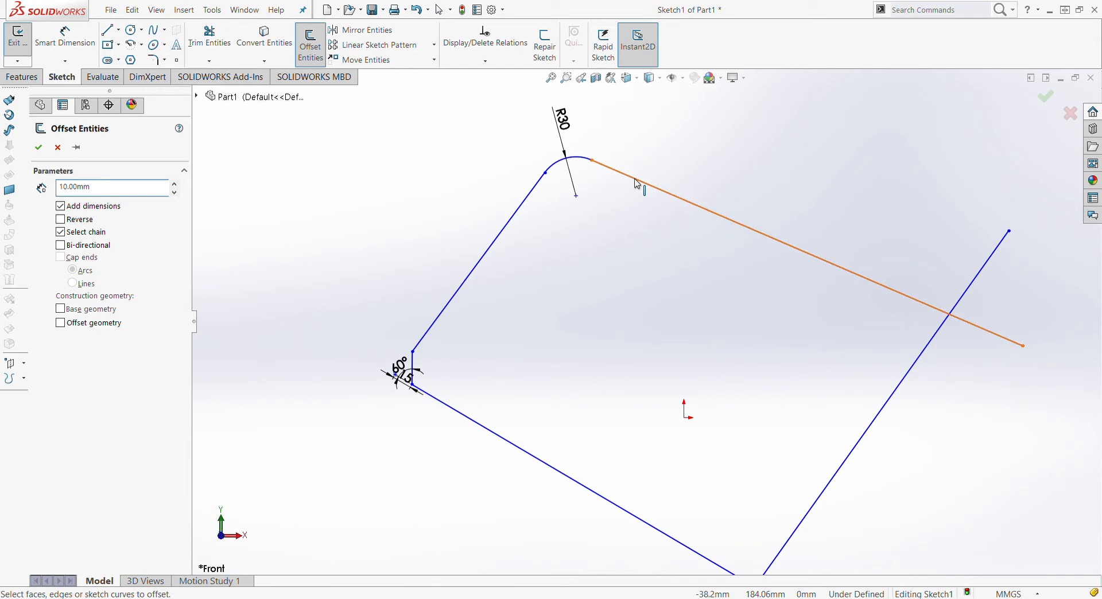
pyautogui.click(706, 217)
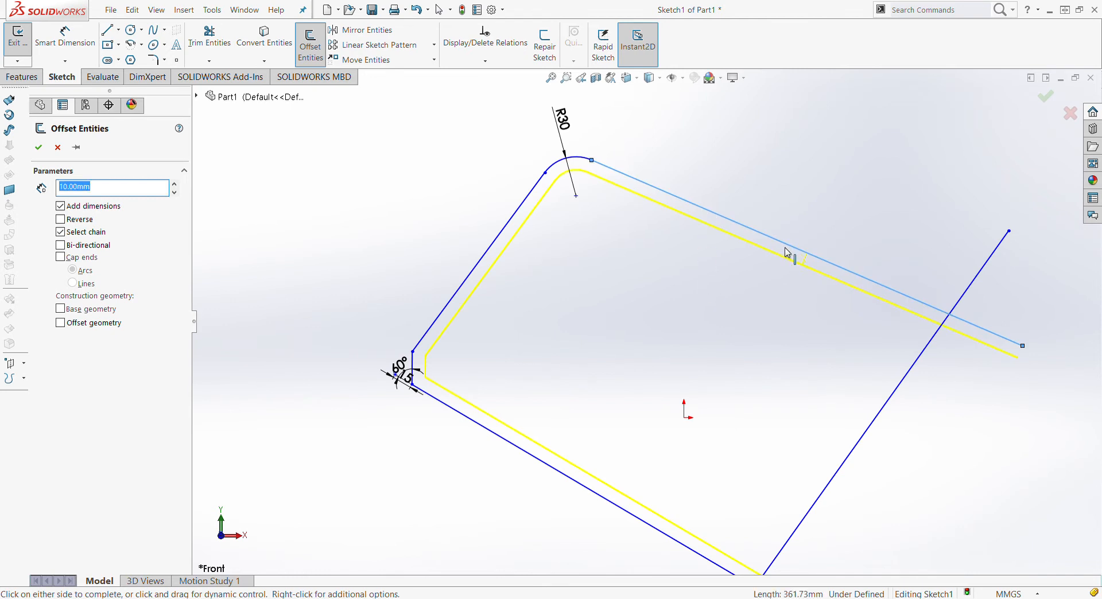
# Flip the offset preview outside and back, then enable Bi-directional
pyautogui.scroll(2, 712, 407)
pyautogui.scroll(-1, 712, 407)
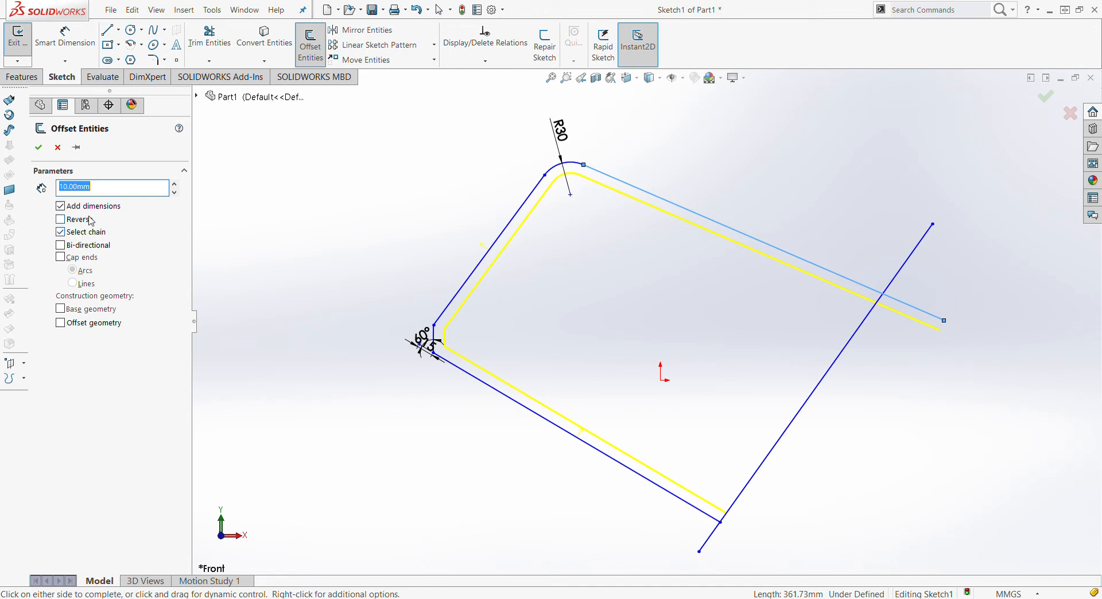
pyautogui.click(62, 220)
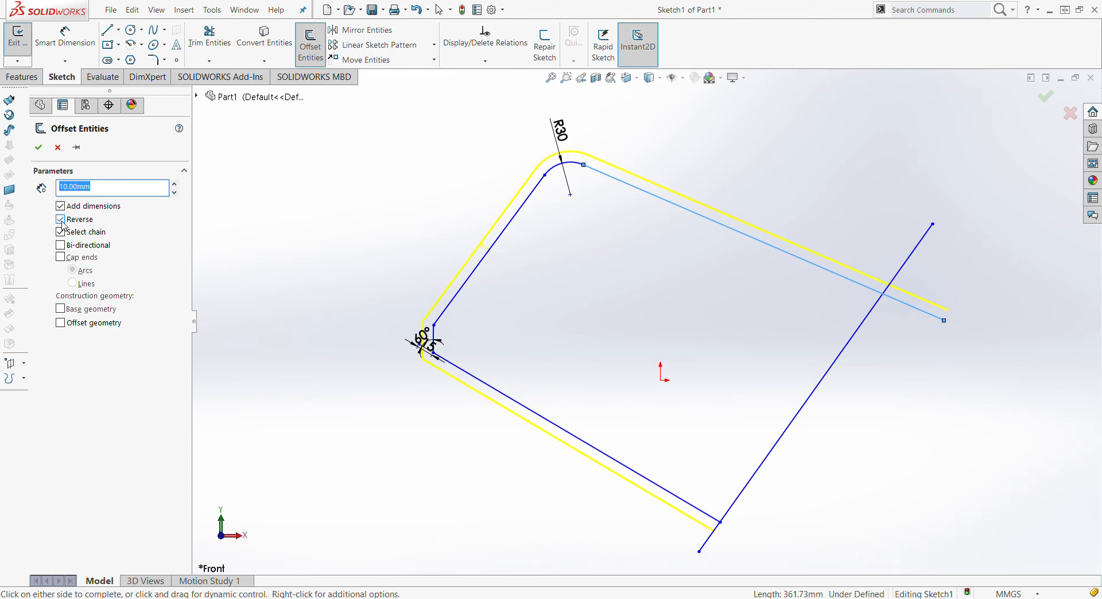
pyautogui.click(61, 221)
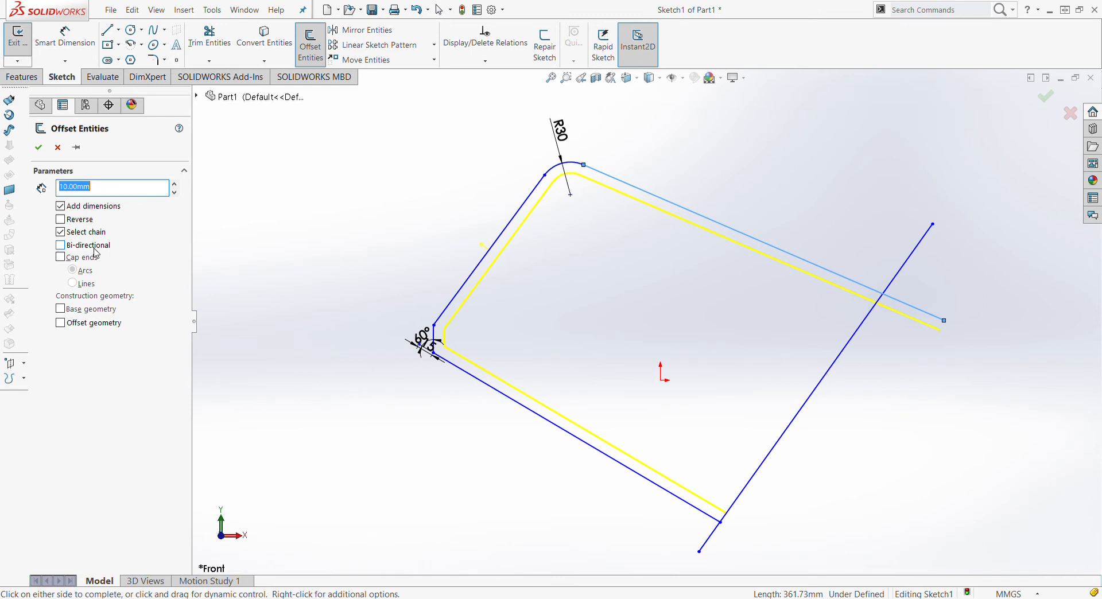
pyautogui.click(60, 245)
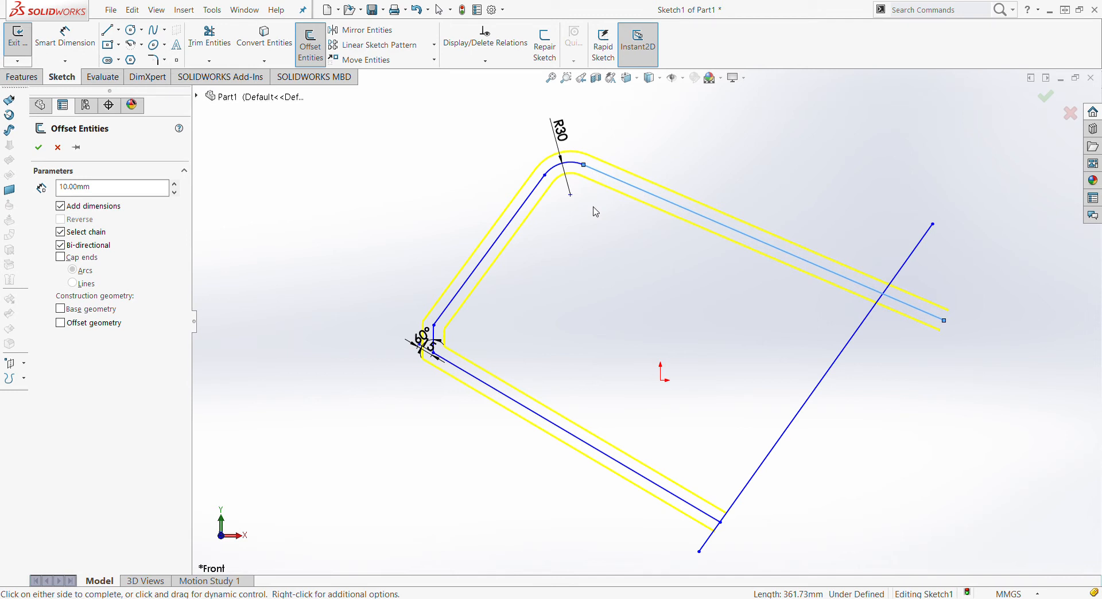
pyautogui.click(61, 259)
pyautogui.scroll(2, 723, 536)
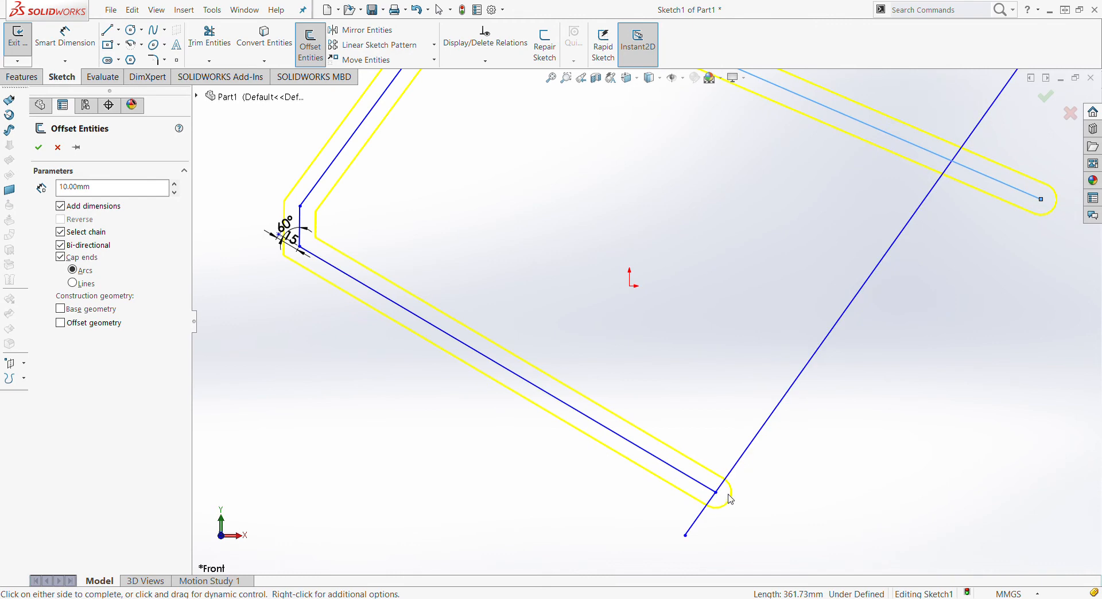
pyautogui.scroll(-2, 648, 314)
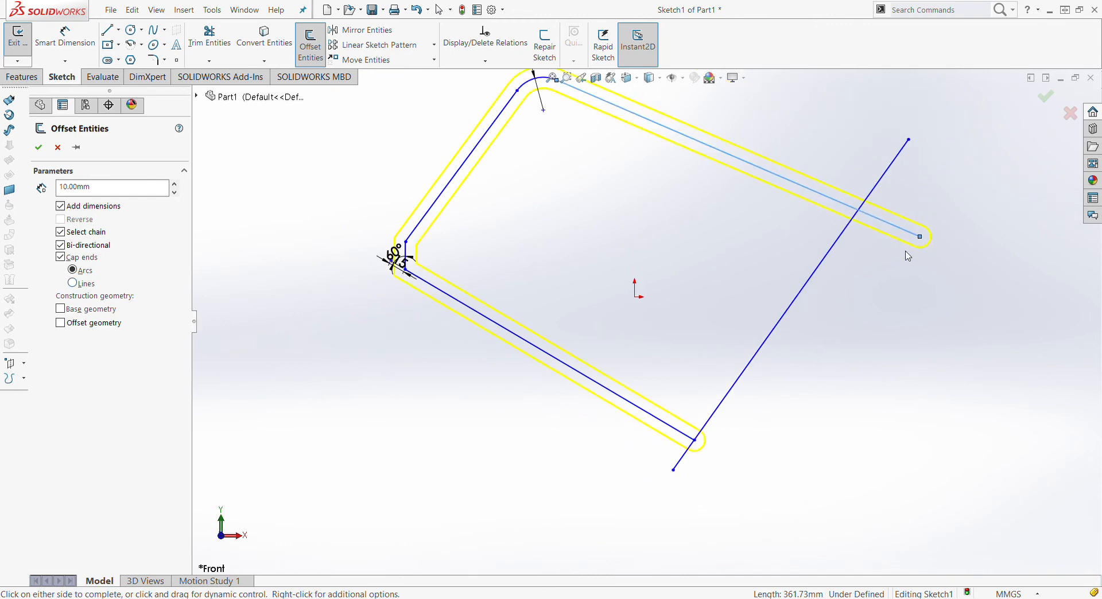
pyautogui.click(90, 285)
pyautogui.click(60, 258)
pyautogui.click(60, 257)
pyautogui.click(67, 259)
pyautogui.scroll(-1, 734, 82)
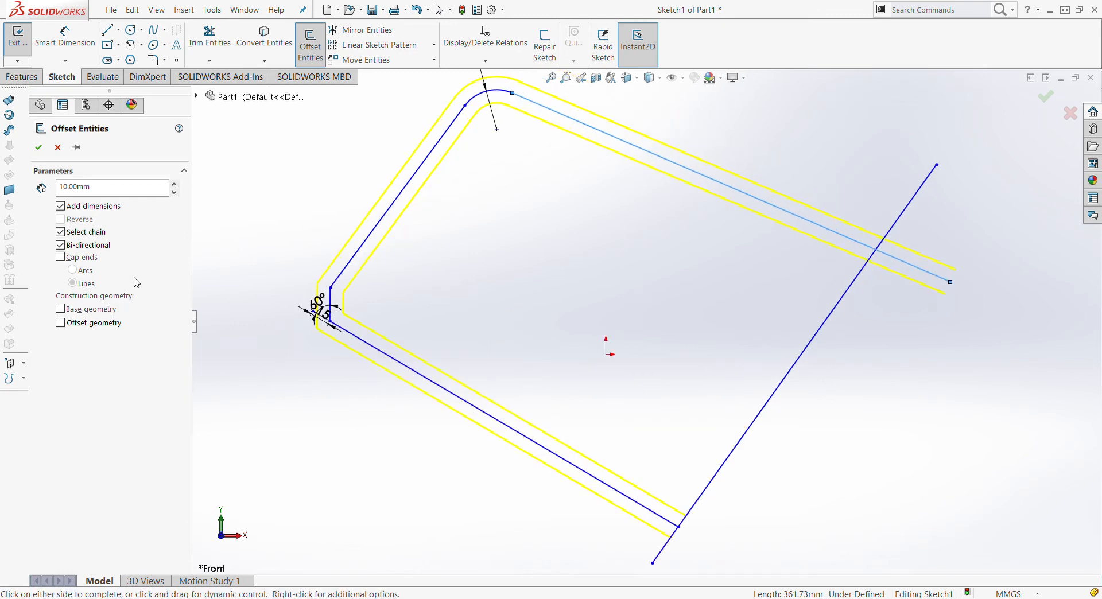
# Leave Base geometry unchecked and apply the two-sided 10 mm offset
pyautogui.click(60, 310)
pyautogui.scroll(-4, 626, 129)
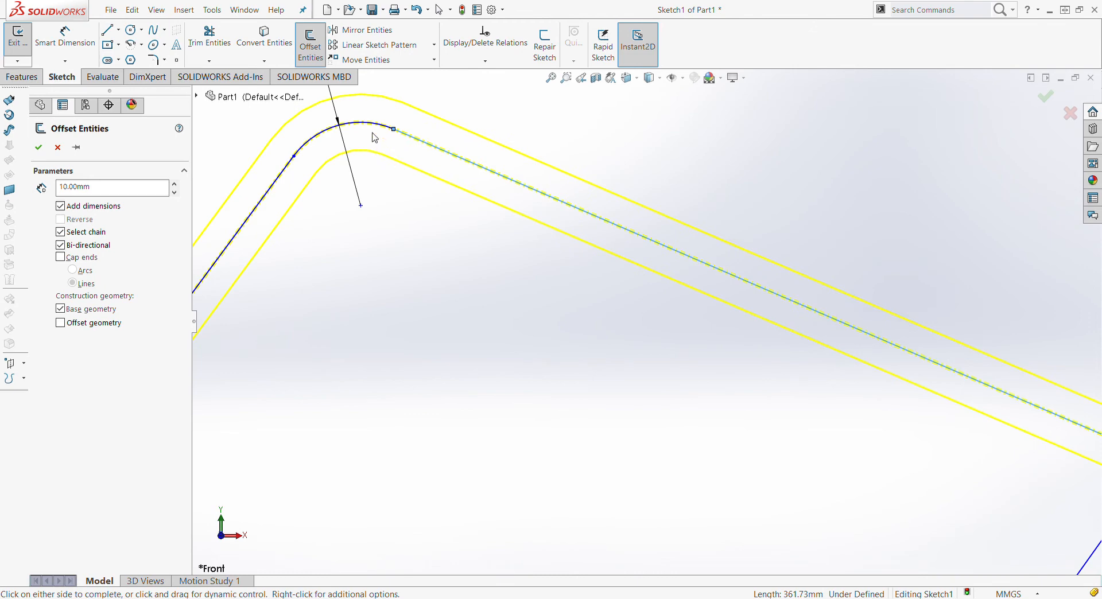
pyautogui.scroll(5, 433, 167)
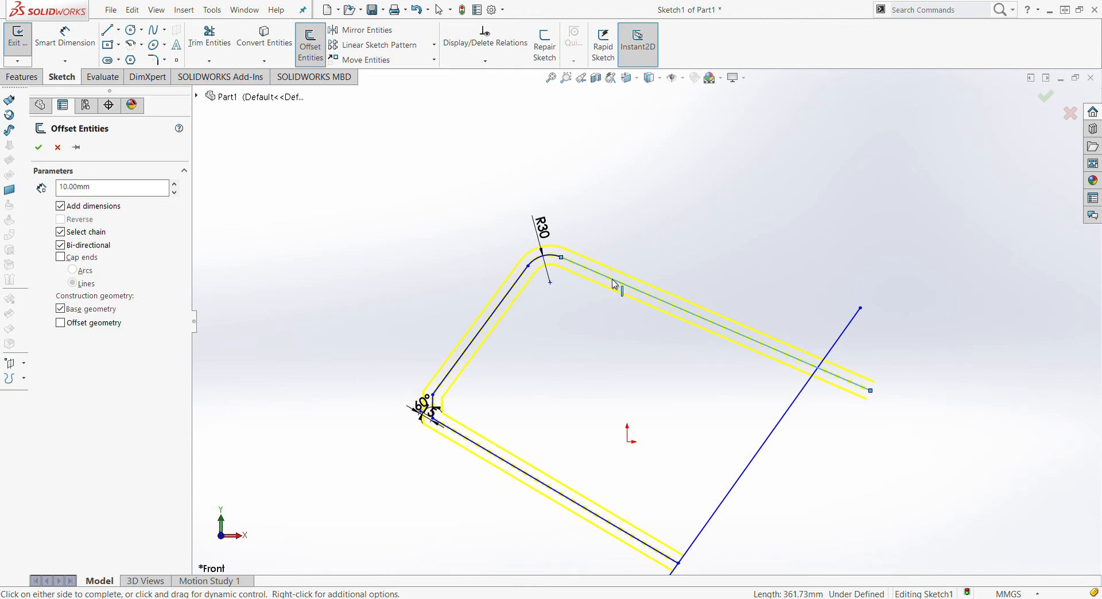
pyautogui.click(80, 316)
pyautogui.click(40, 151)
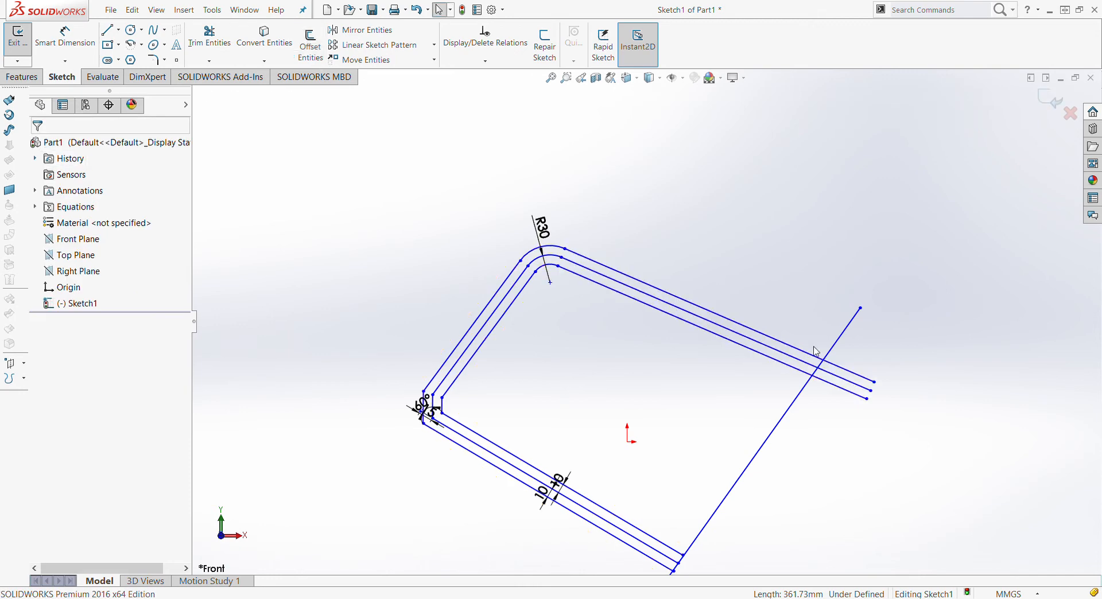
pyautogui.scroll(3, 672, 412)
pyautogui.scroll(-2, 751, 420)
pyautogui.scroll(2, 771, 411)
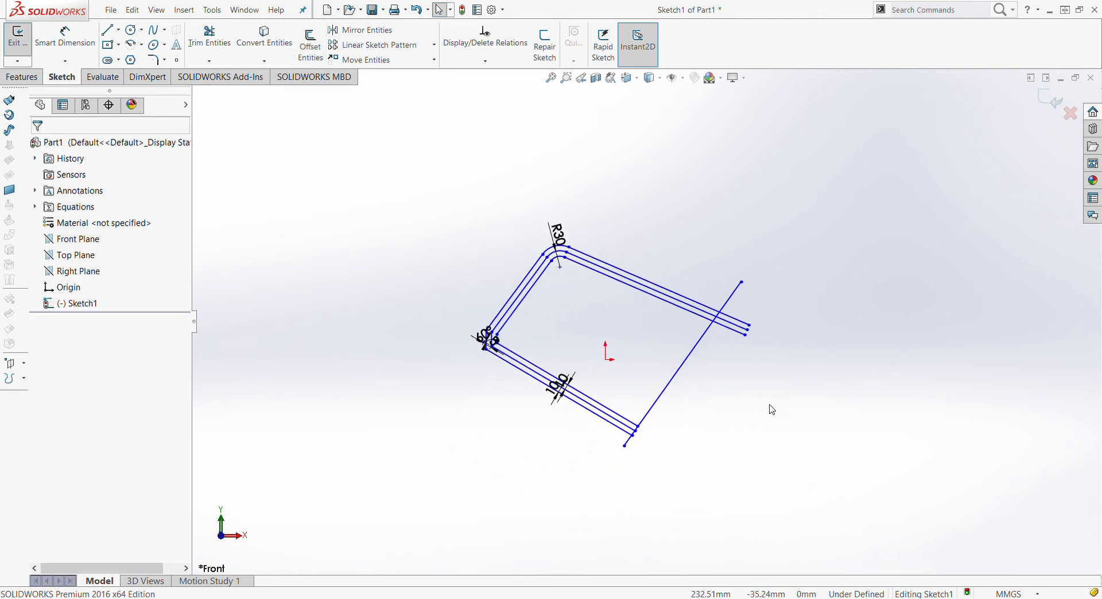
pyautogui.scroll(-1, 772, 402)
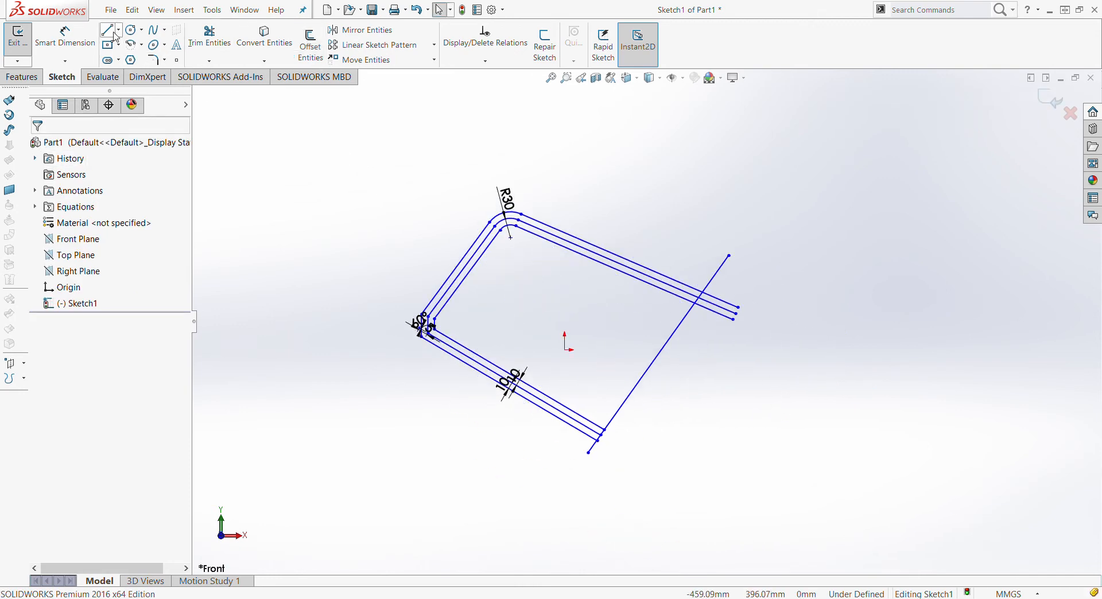
# Draw a vertical centerline right of the sketch, fit the view, and open Mirror Entities
pyautogui.click(772, 132)
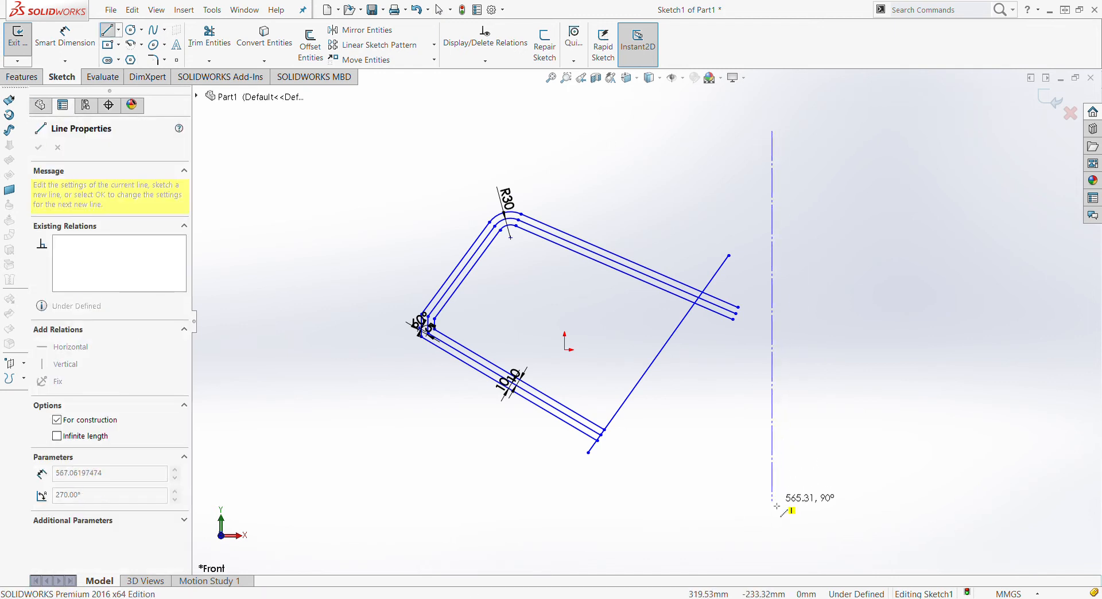
pyautogui.click(772, 540)
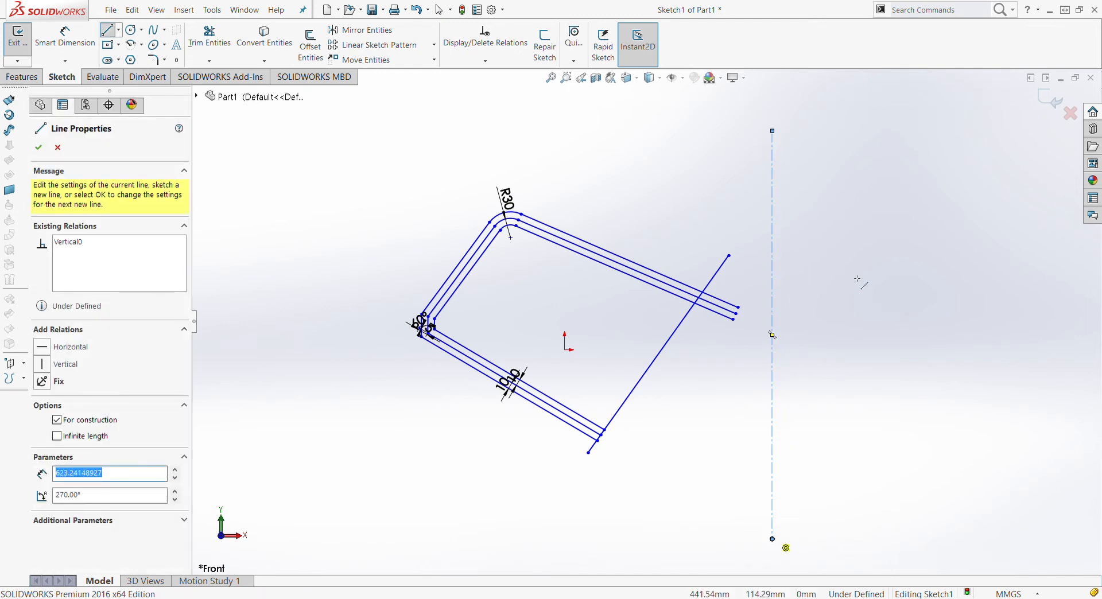
pyautogui.press('Escape')
pyautogui.press('f')
pyautogui.scroll(-4, 832, 253)
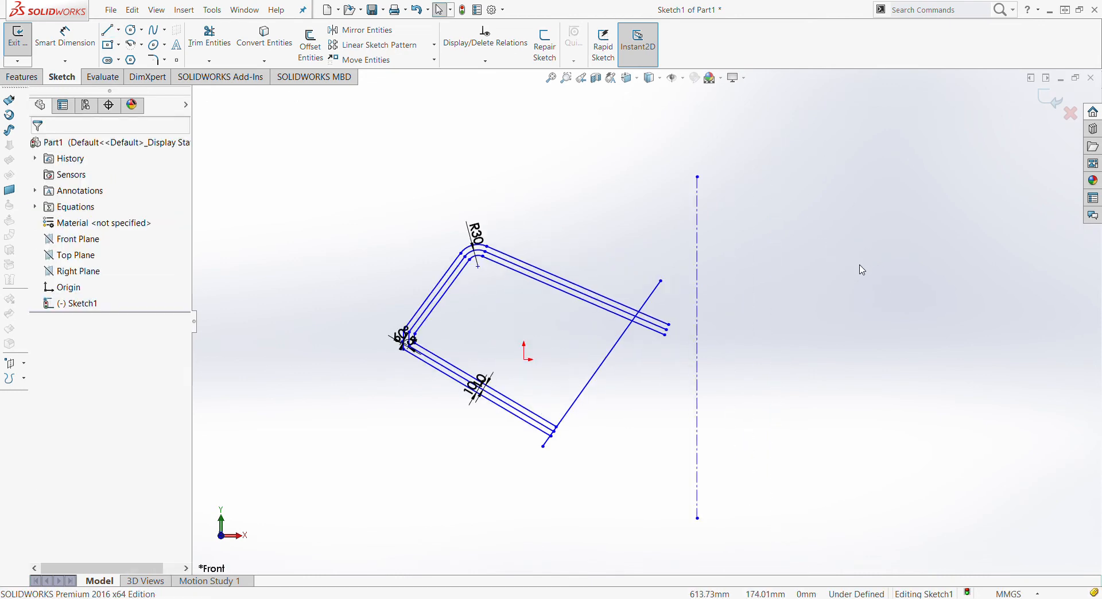
pyautogui.scroll(3, 639, 413)
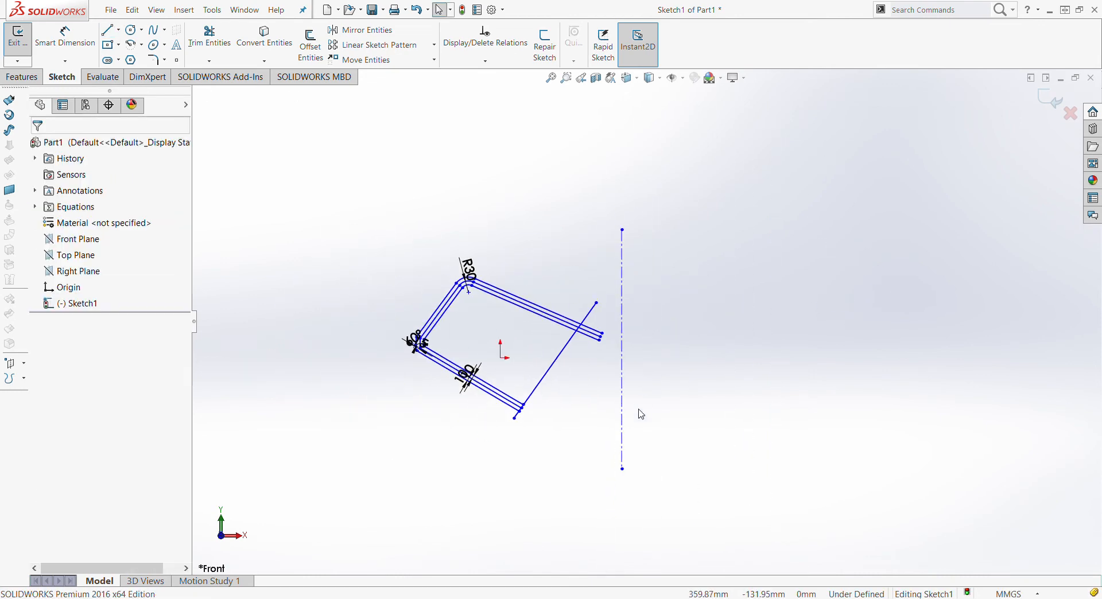
pyautogui.scroll(-2, 628, 366)
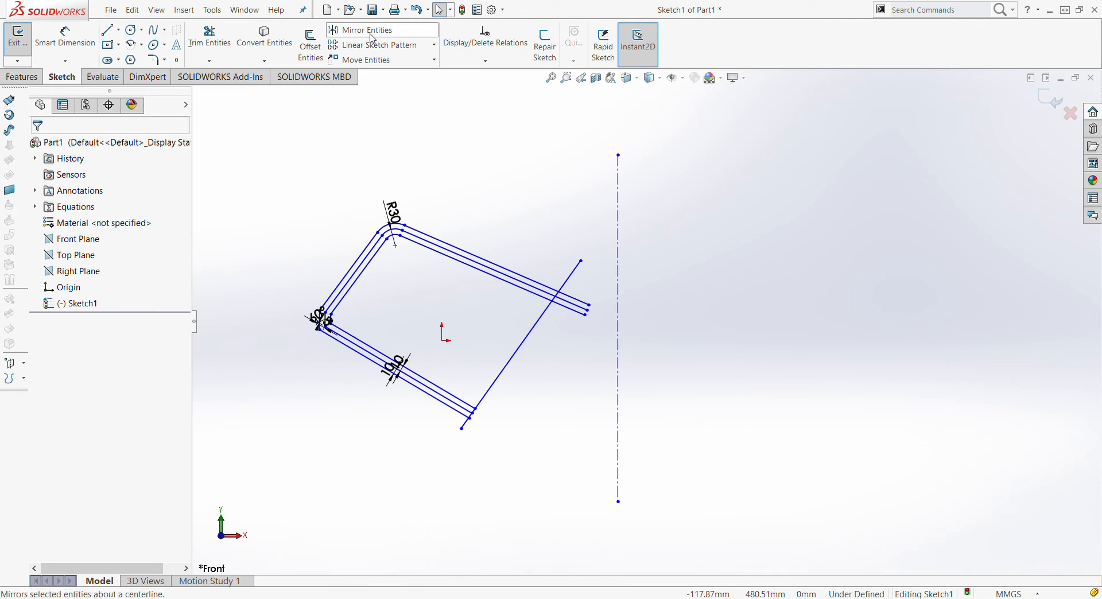
pyautogui.click(409, 38)
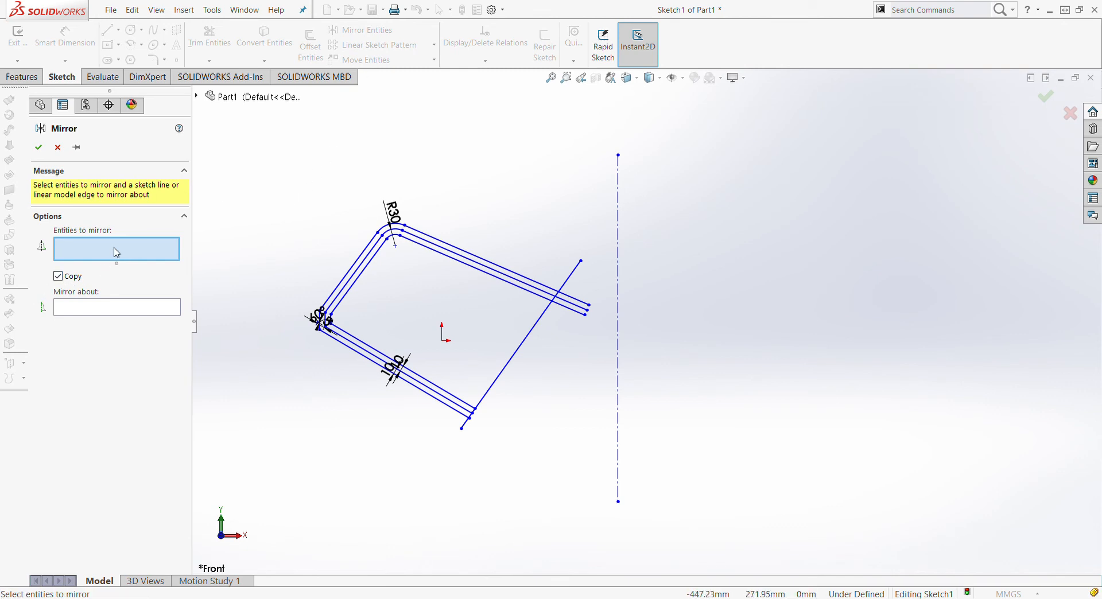
# Mirror the outer upper, left, lower lines, corner arc and short corner line about the vertical centerline
pyautogui.click(114, 312)
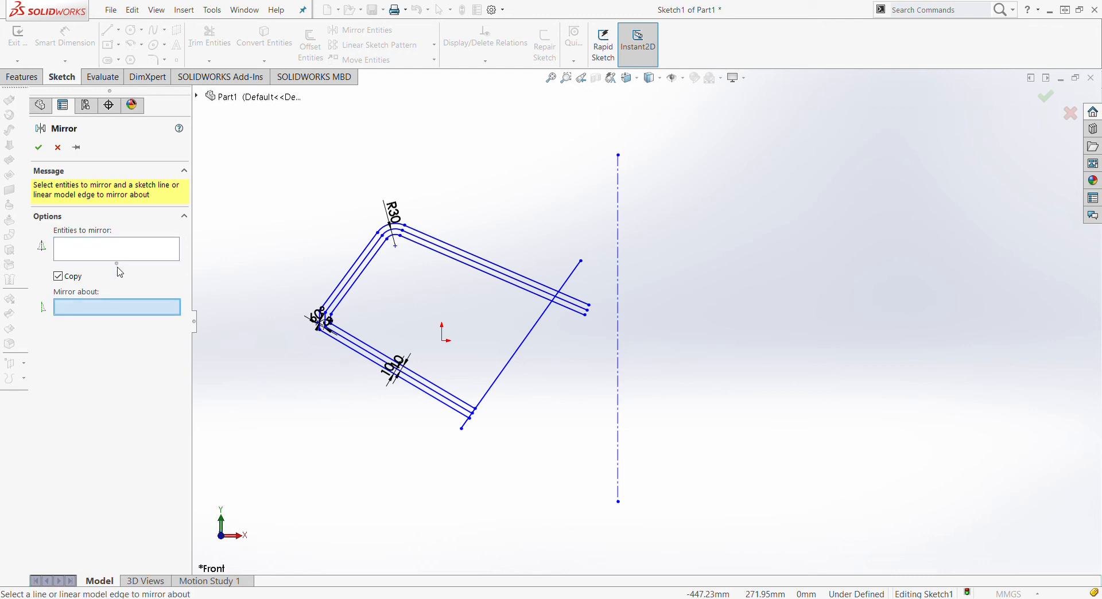
pyautogui.click(124, 247)
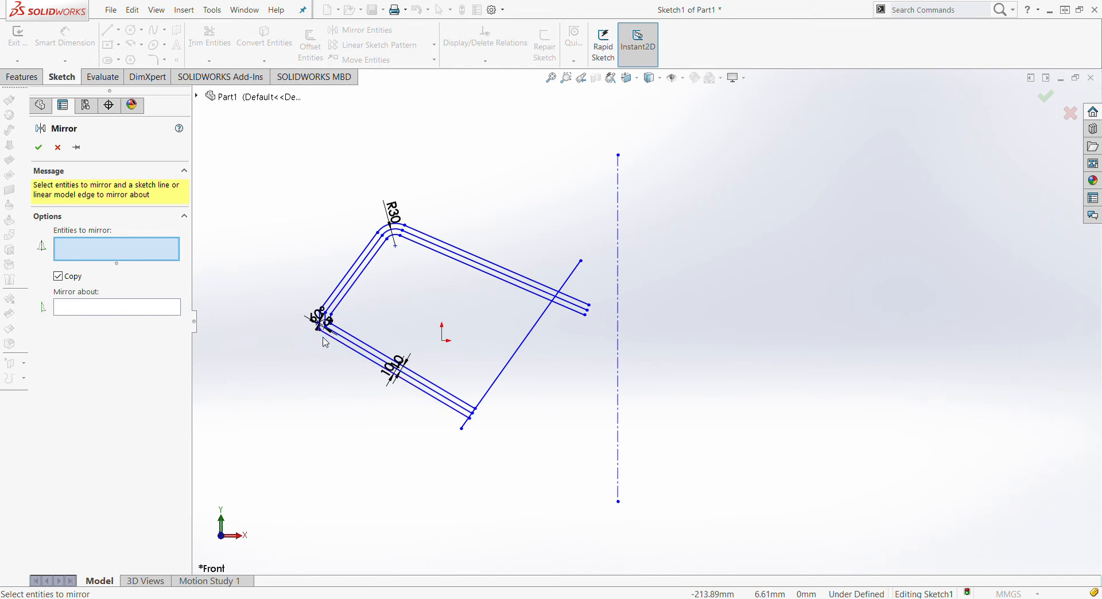
pyautogui.click(505, 269)
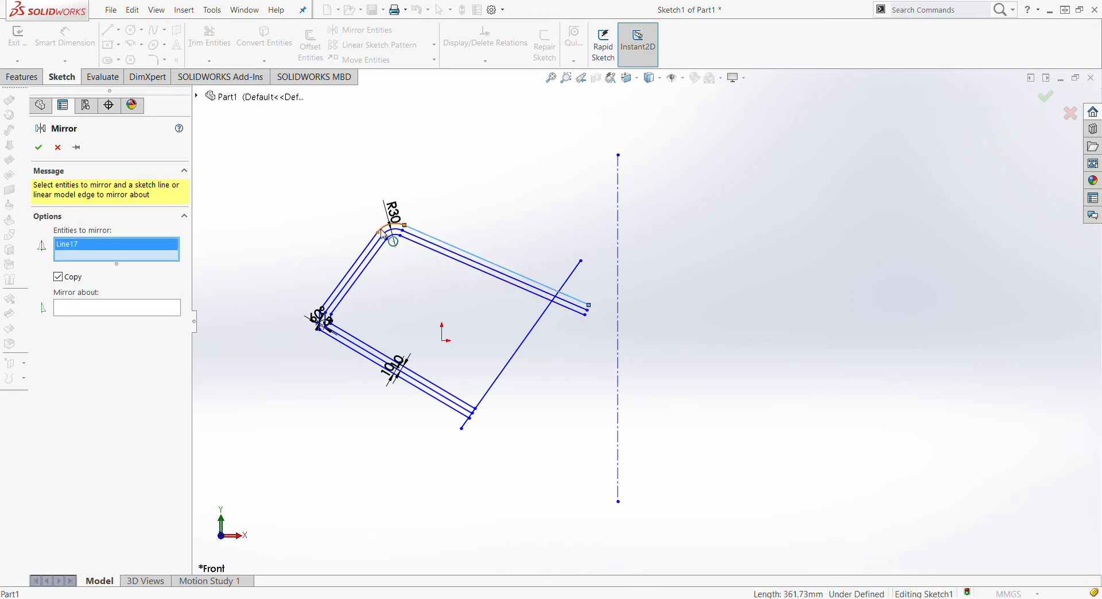
pyautogui.click(383, 232)
pyautogui.click(370, 248)
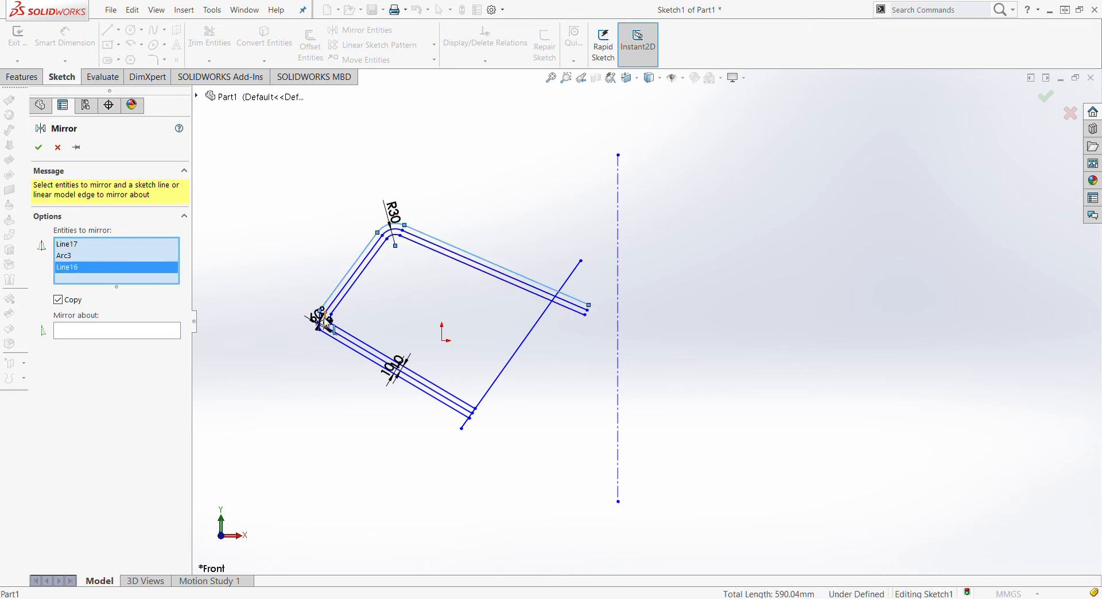
pyautogui.click(324, 328)
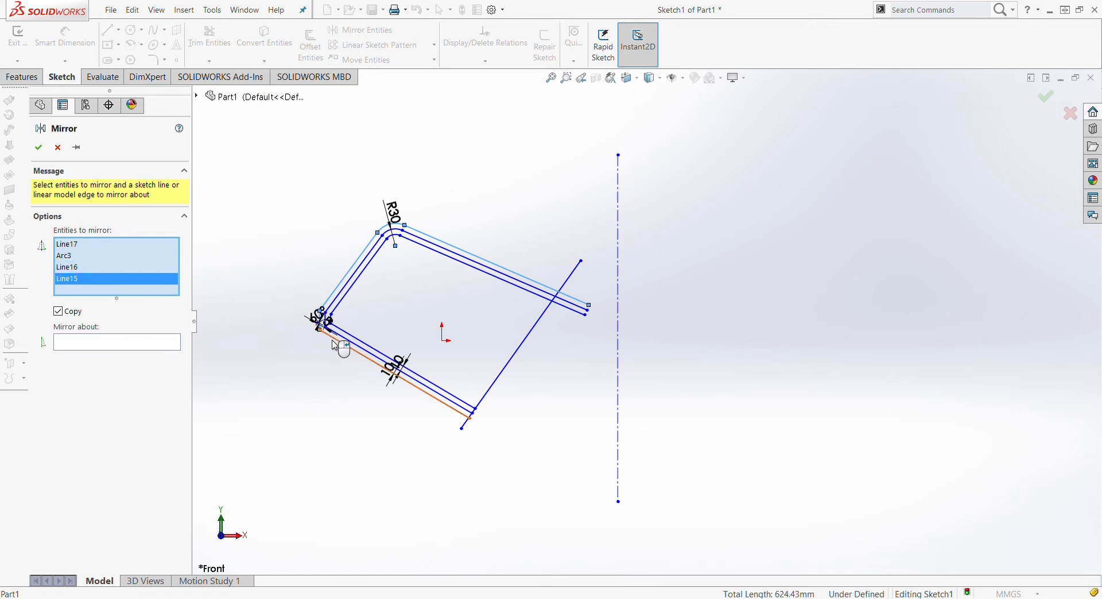
pyautogui.click(336, 346)
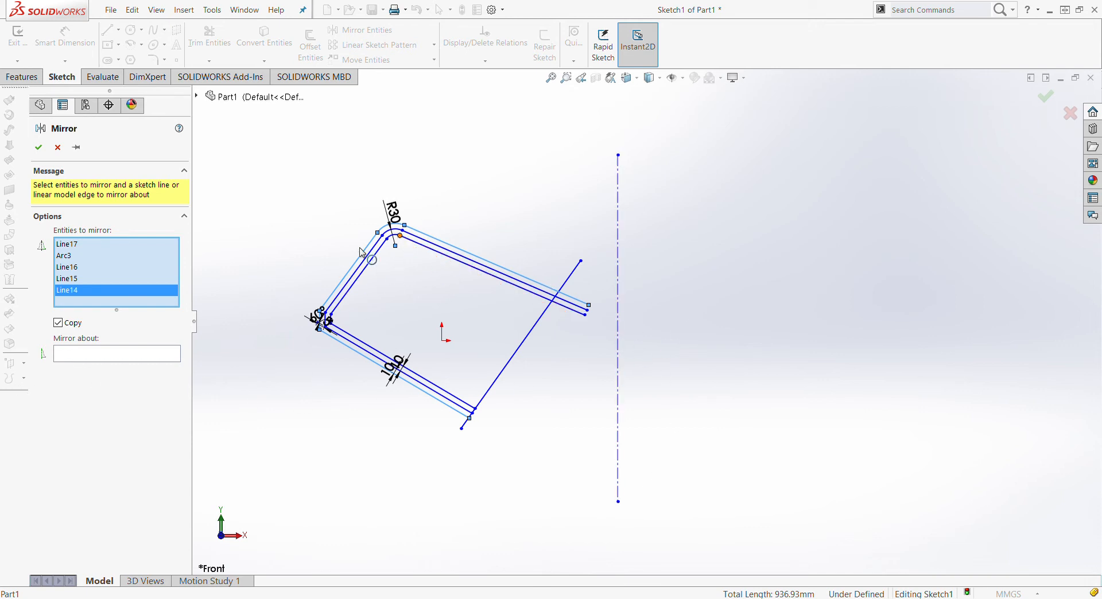
pyautogui.click(87, 361)
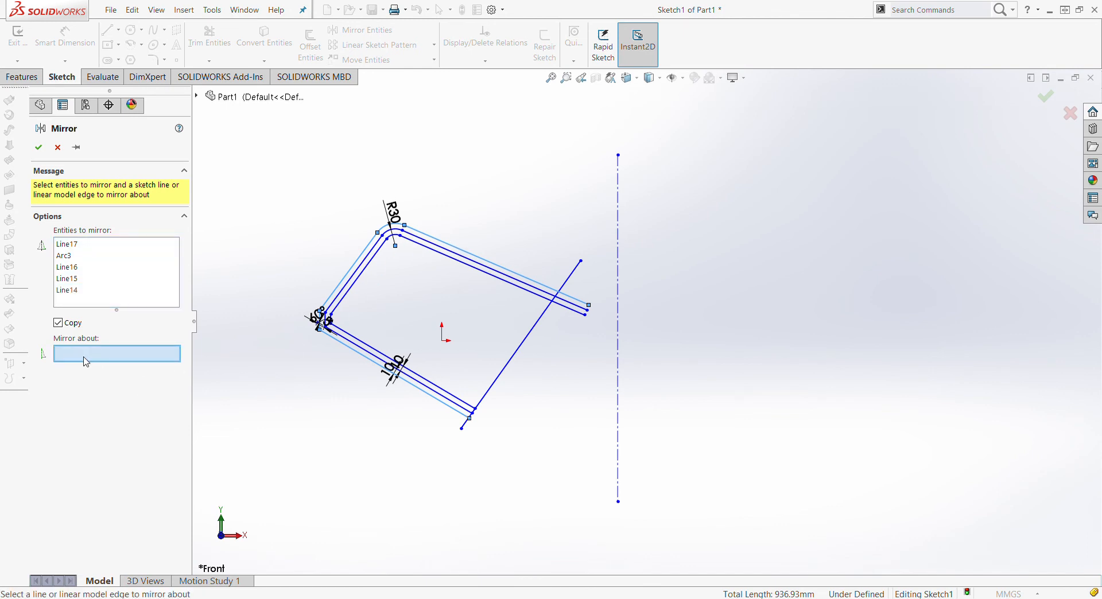
pyautogui.click(619, 193)
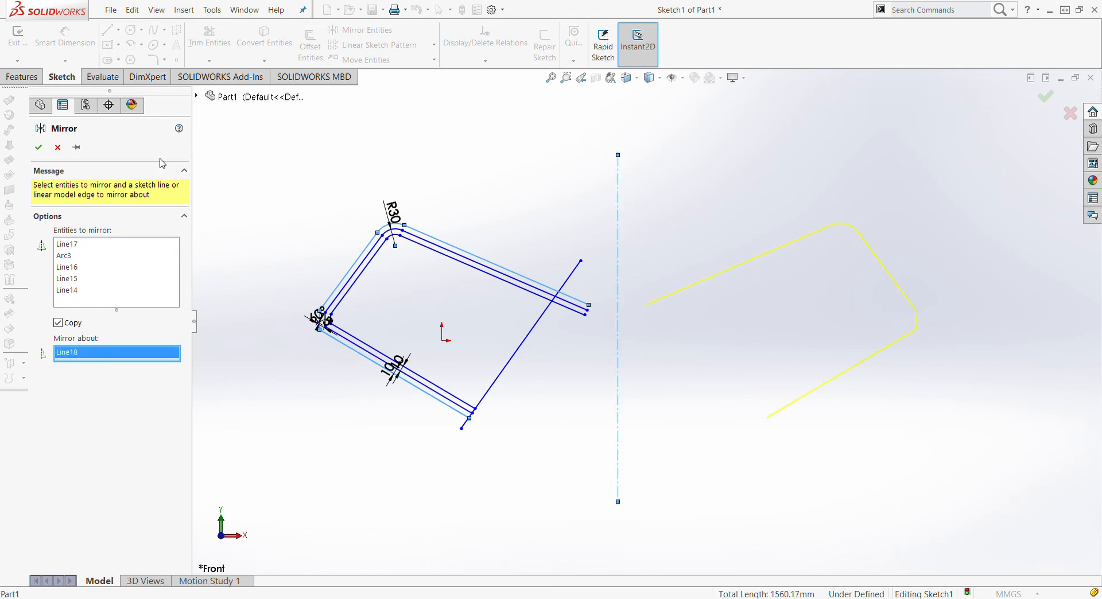
pyautogui.click(39, 150)
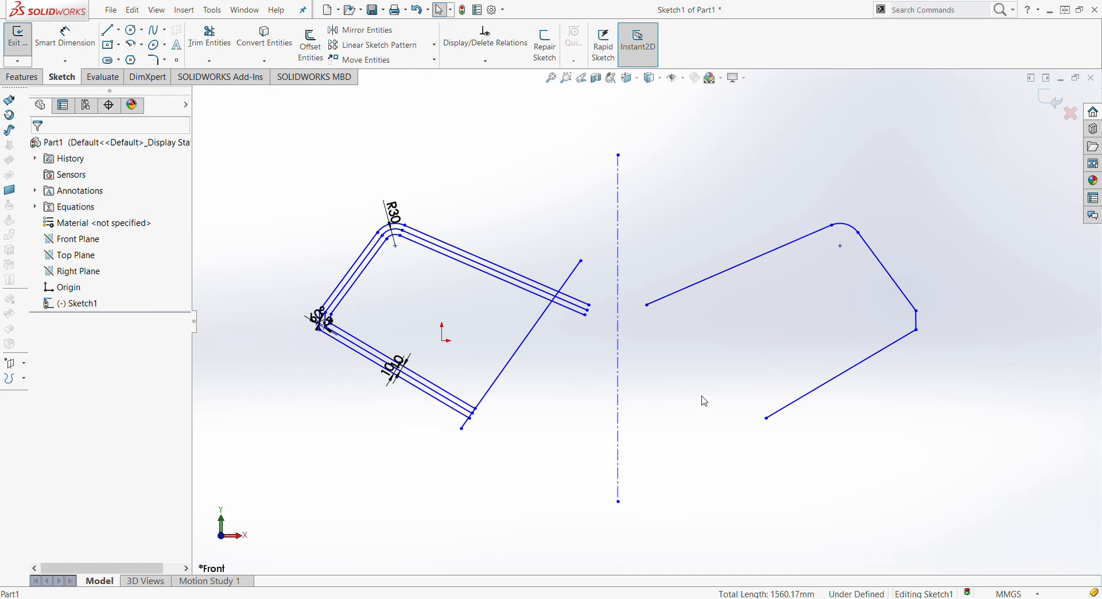
pyautogui.press('Return')
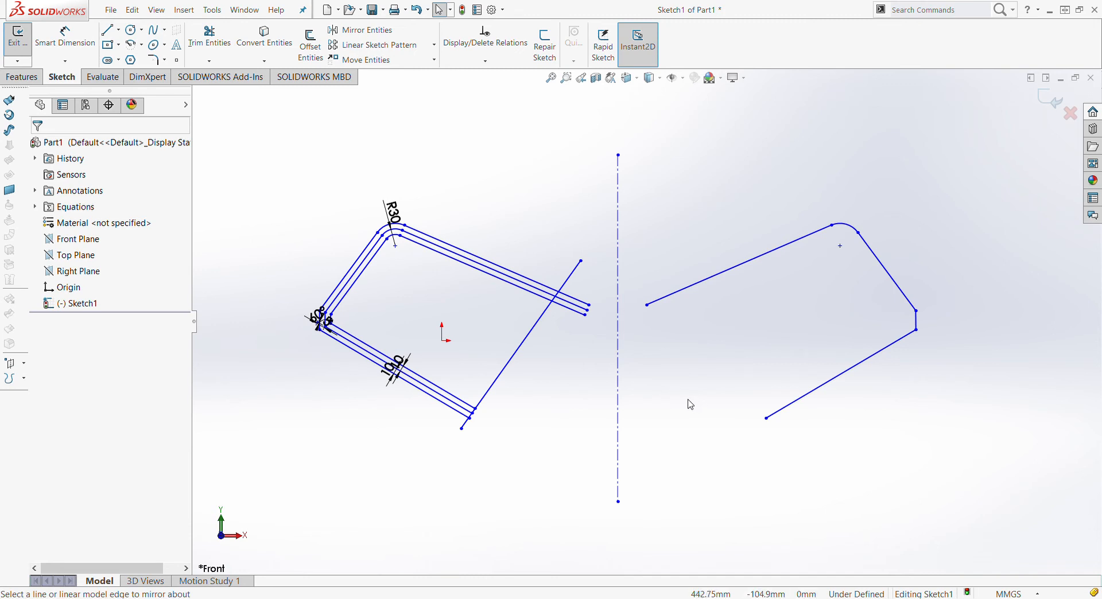
pyautogui.press('z')
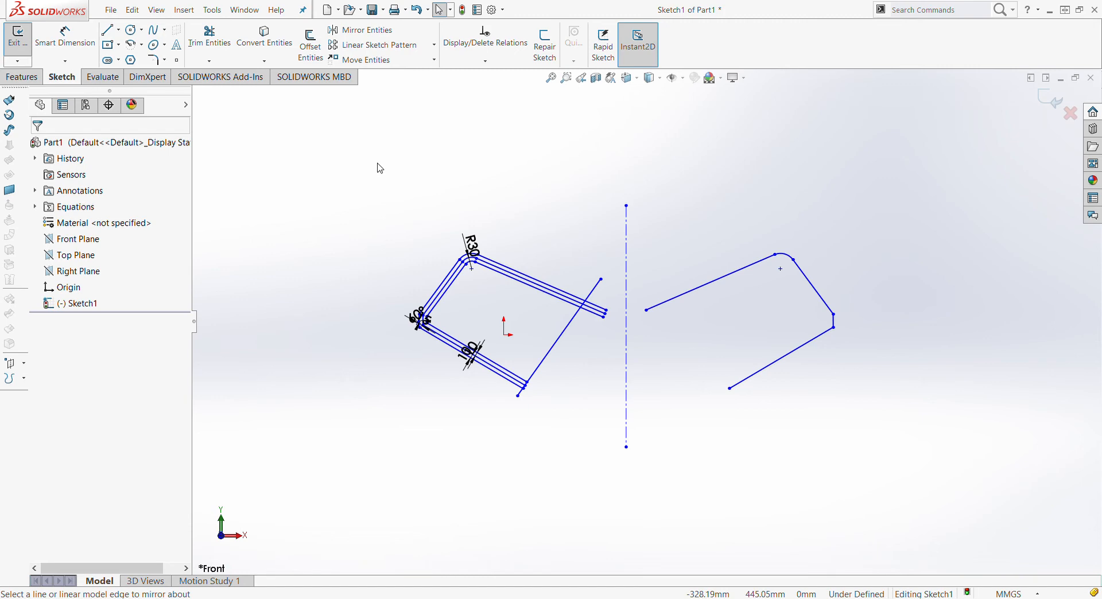
# Delete all previous demo geometry, then draw one circle of about 100.6 radius above-left of the origin
pyautogui.moveTo(380, 169)
pyautogui.mouseDown()
pyautogui.moveTo(738, 443)
pyautogui.moveTo(883, 485)
pyautogui.mouseUp()
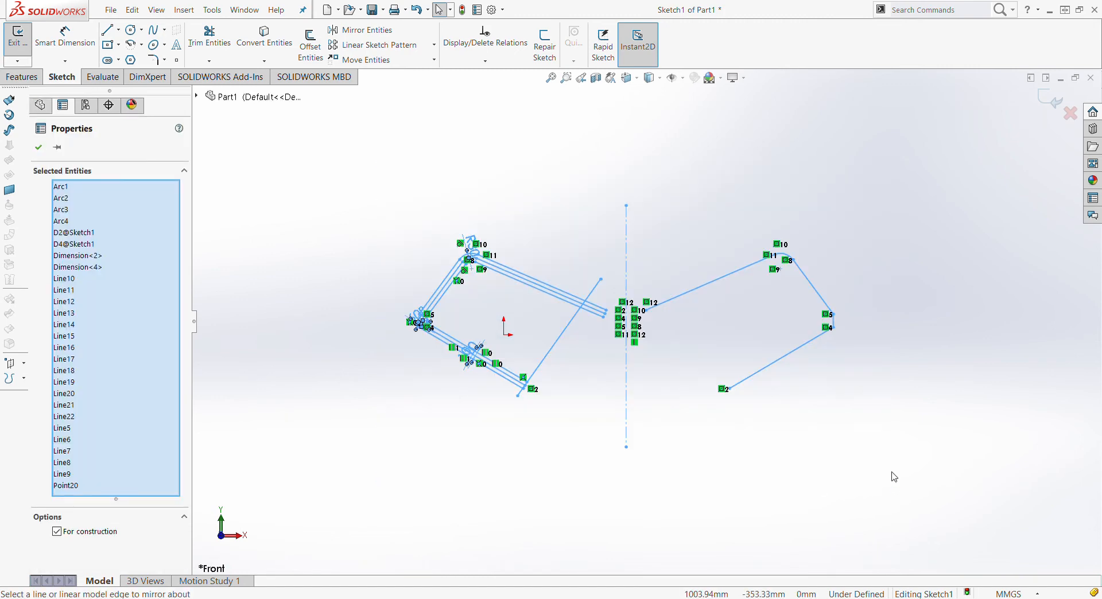
pyautogui.press('Delete')
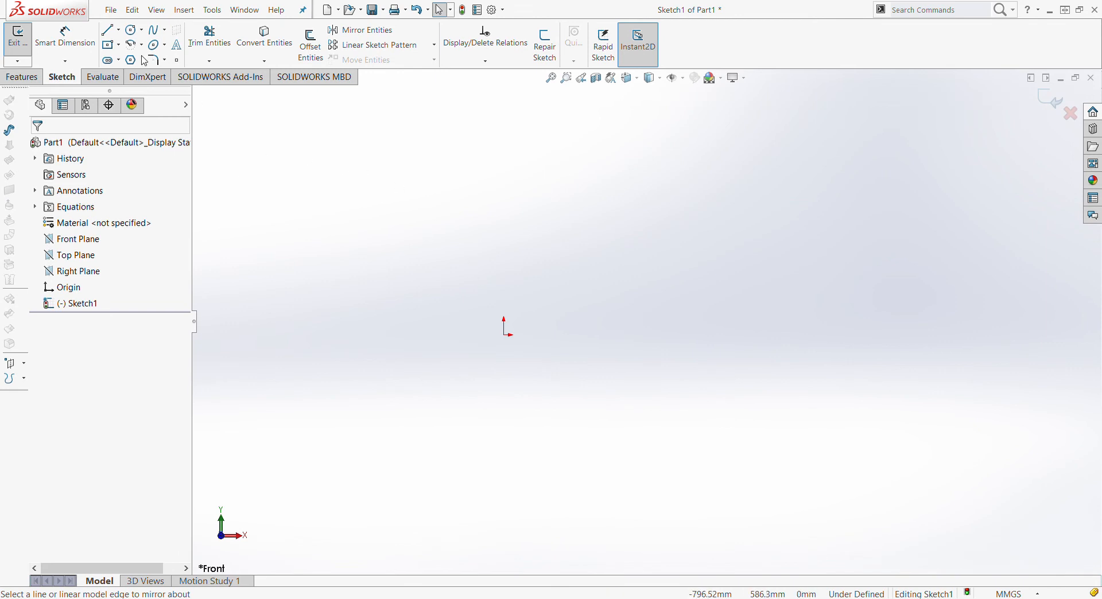
pyautogui.click(131, 29)
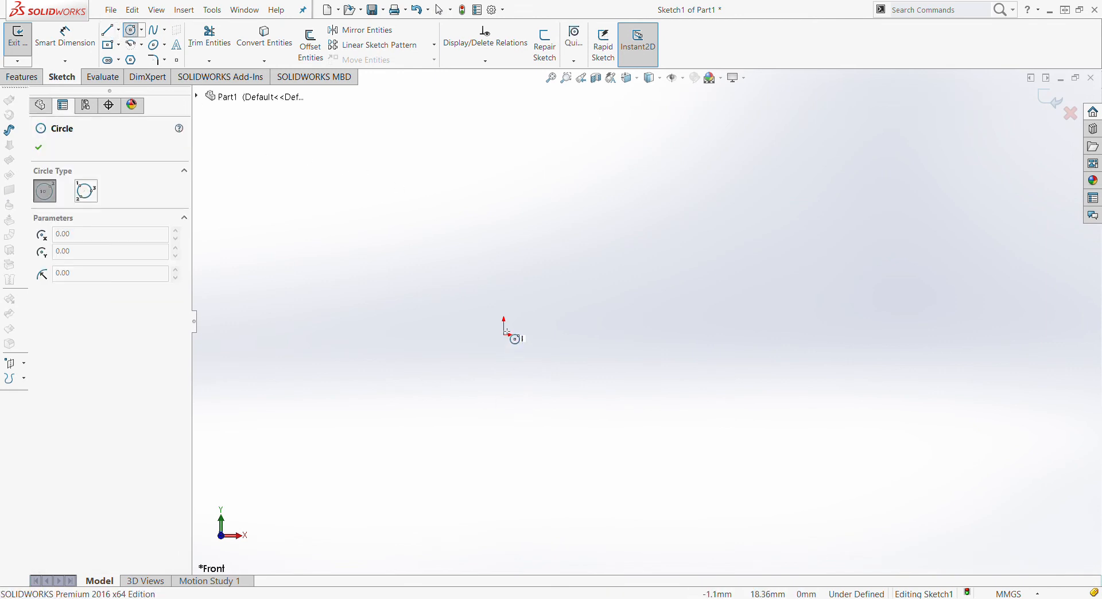
pyautogui.click(437, 208)
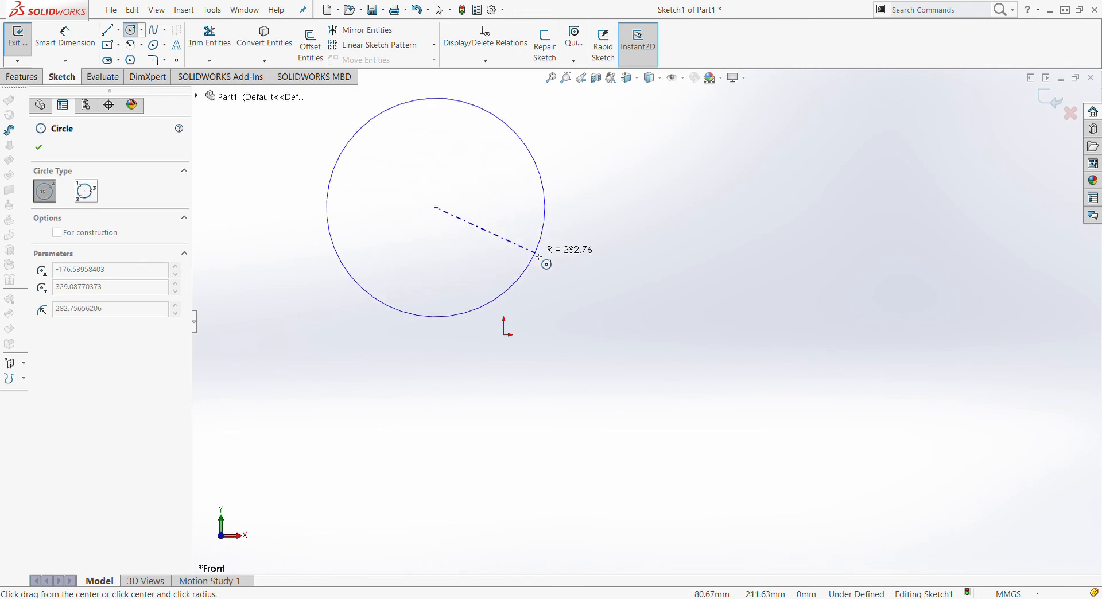
pyautogui.click(476, 231)
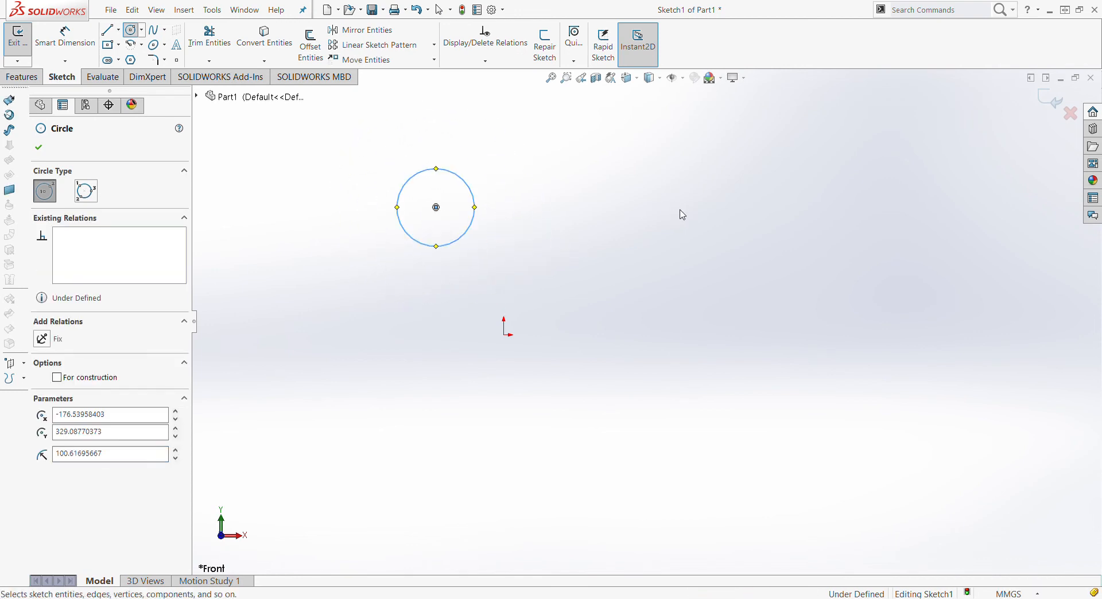
pyautogui.press('Escape')
pyautogui.scroll(3, 507, 170)
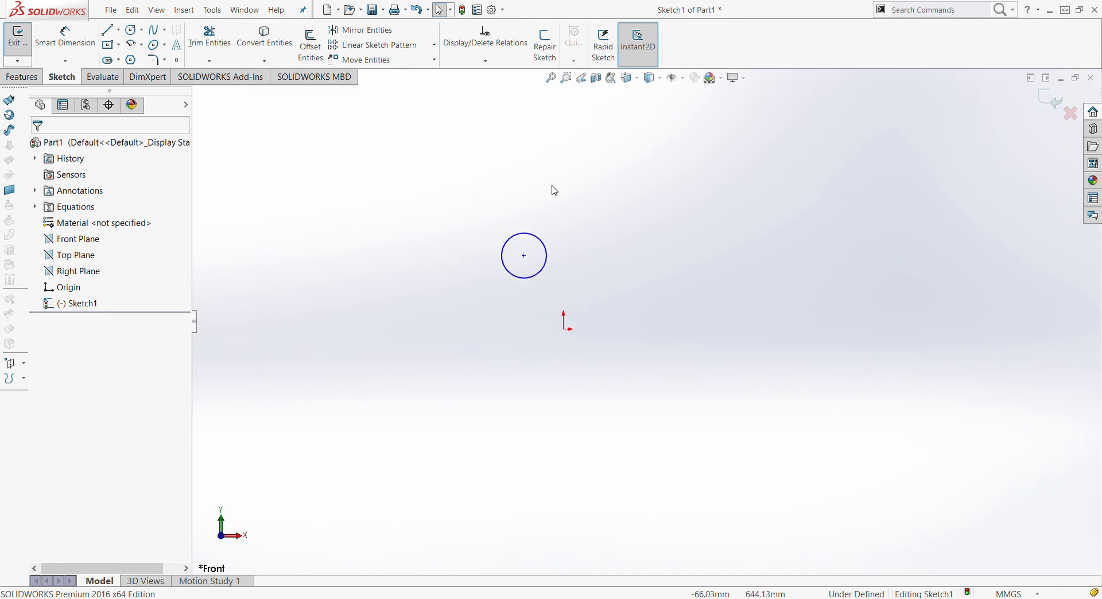
pyautogui.scroll(1, 679, 186)
pyautogui.scroll(-2, 689, 185)
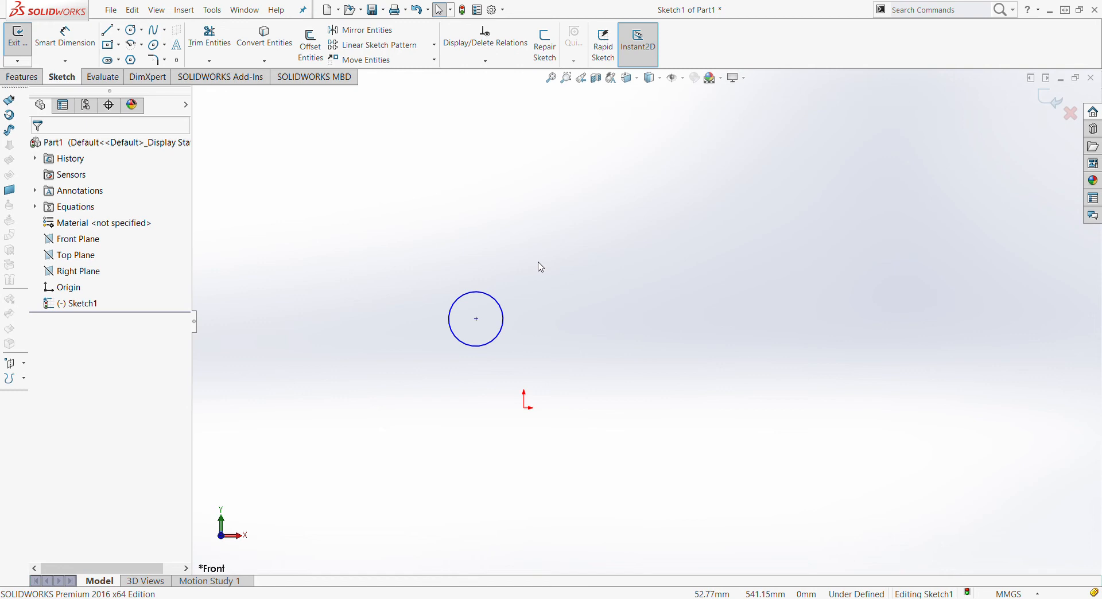
pyautogui.scroll(2, 622, 233)
pyautogui.scroll(-2, 633, 231)
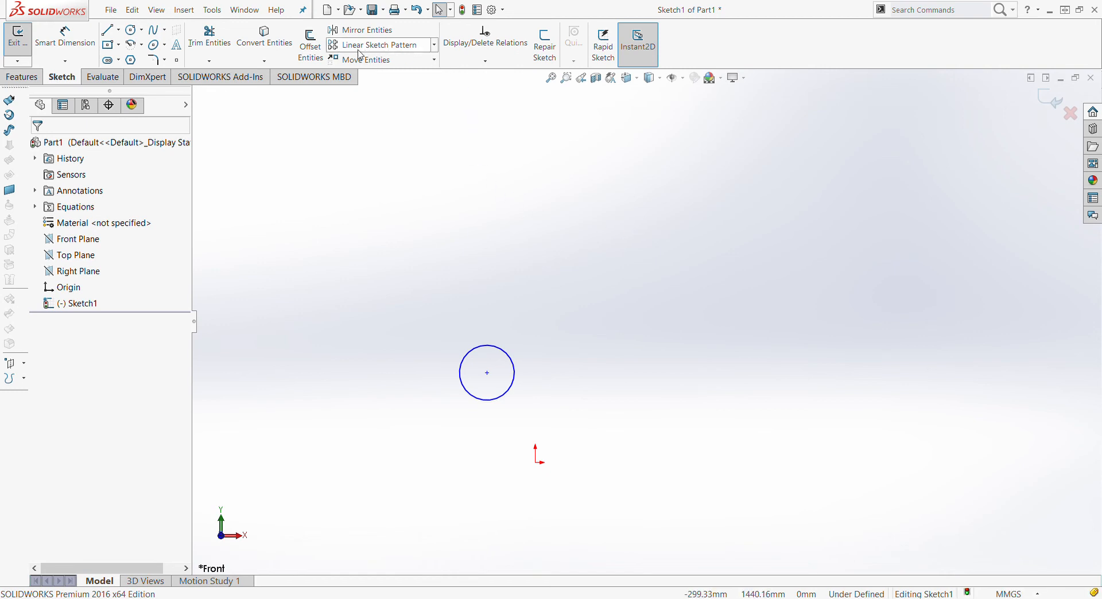
# Start a Linear Sketch Pattern with the circle as the entity to pattern
pyautogui.click(423, 50)
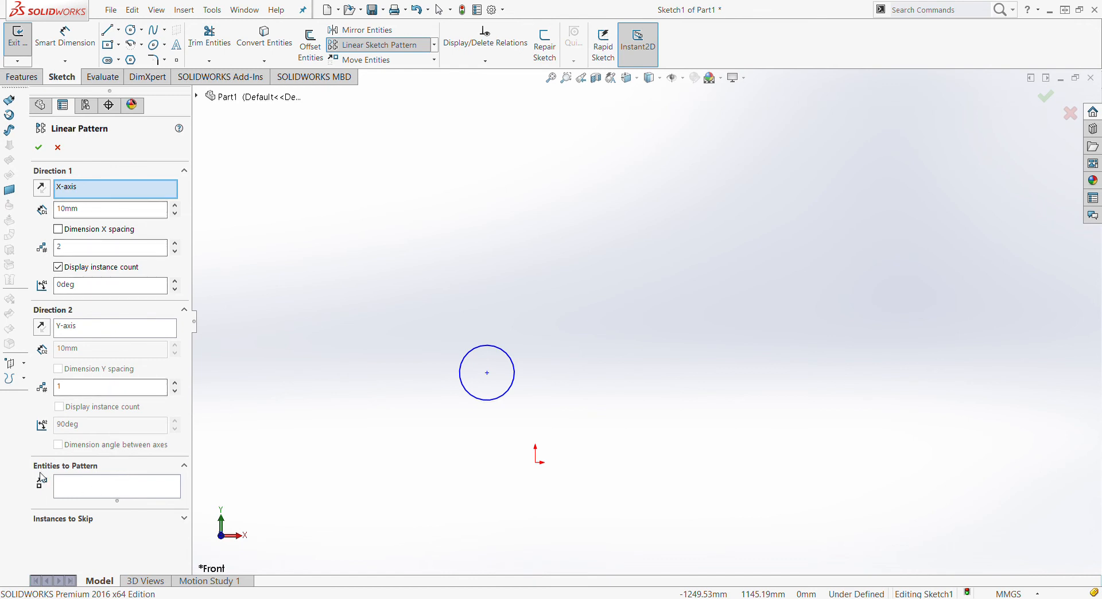
pyautogui.click(136, 489)
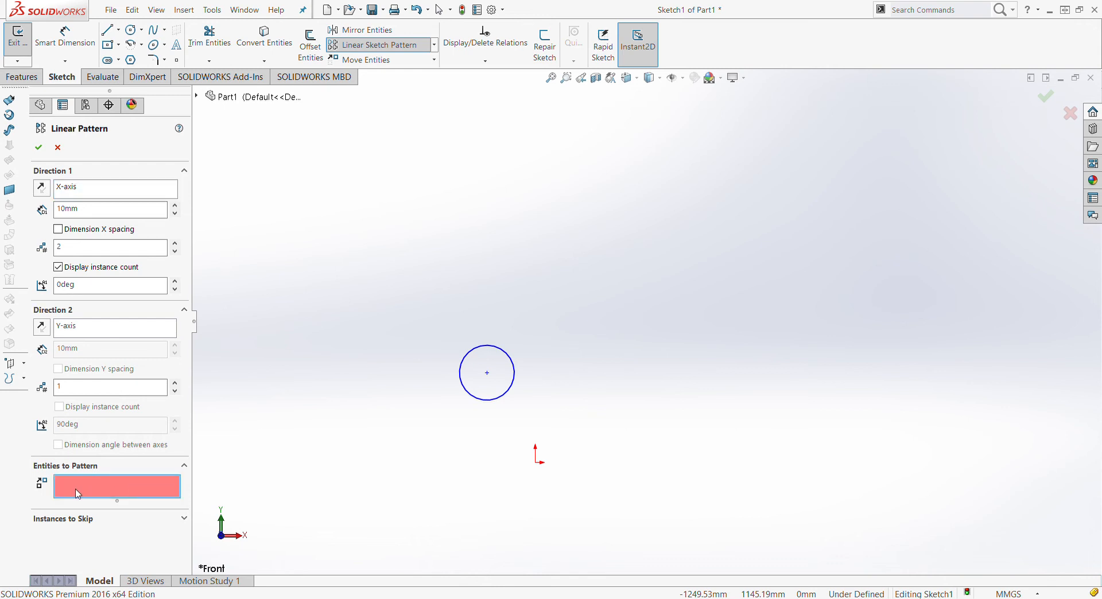
pyautogui.click(464, 389)
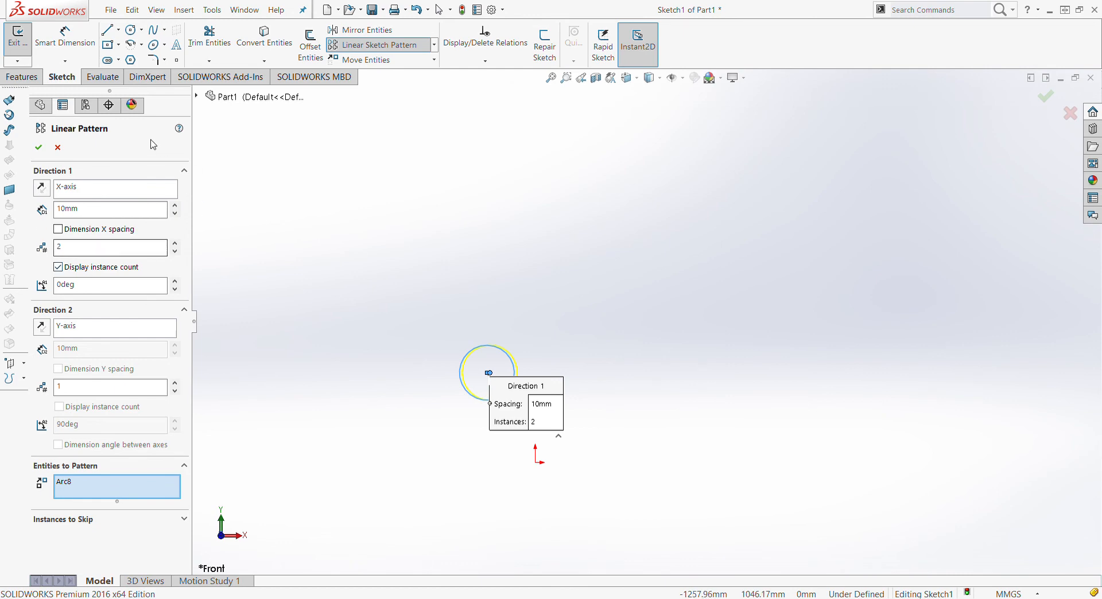
# Set Direction 1 spacing to 250 mm with 5 instances and accept the pattern
pyautogui.click(84, 191)
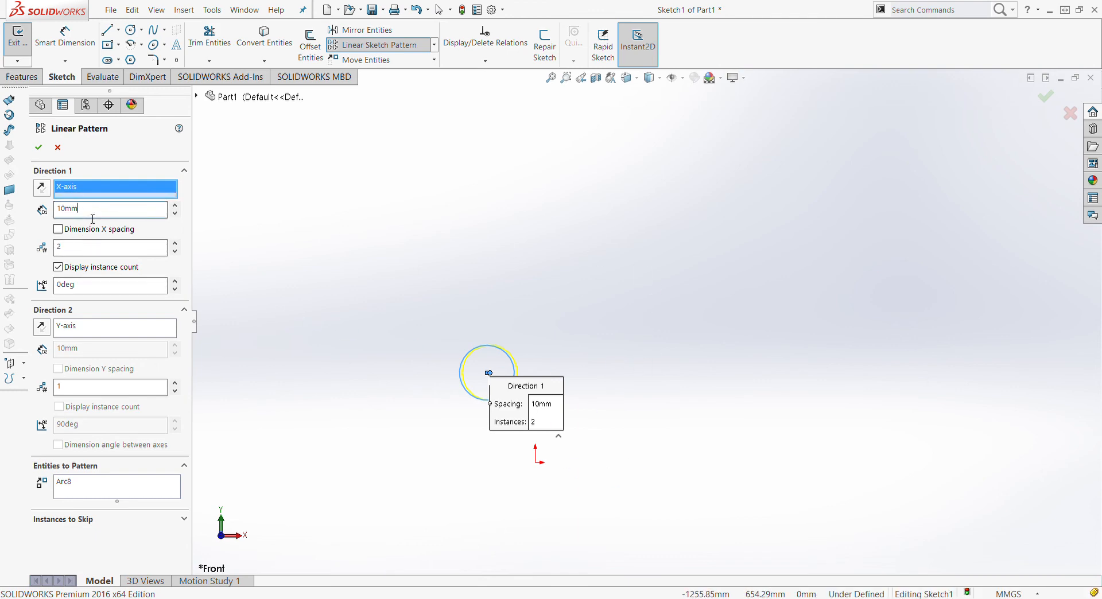
pyautogui.doubleClick(65, 216)
pyautogui.write('150')
pyautogui.press('Return')
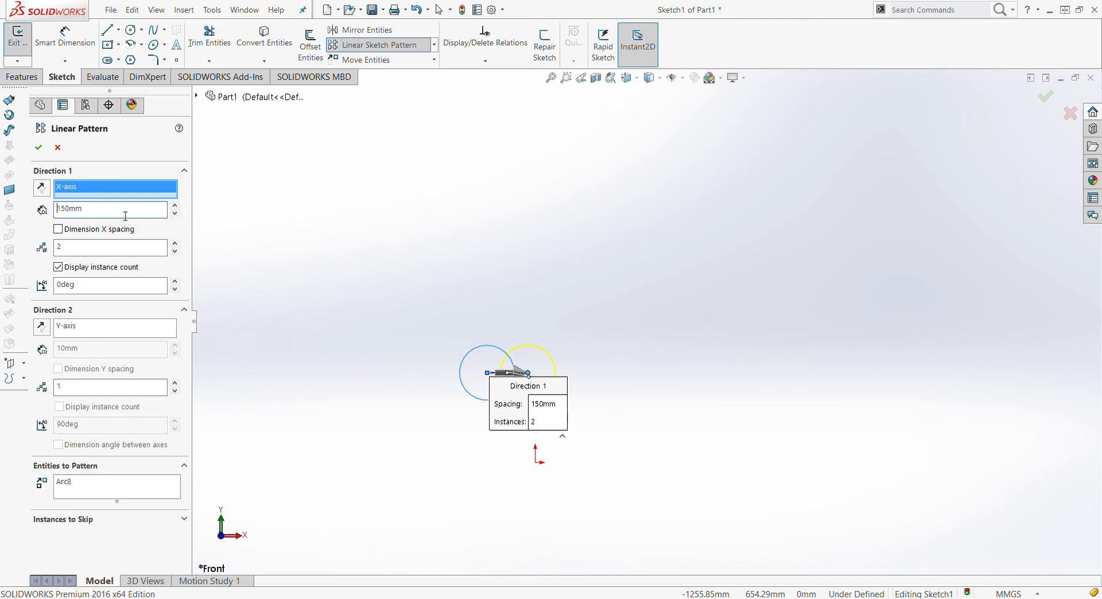
pyautogui.moveTo(125, 216); pyautogui.dragTo(39, 213)
pyautogui.write('250')
pyautogui.press('Return')
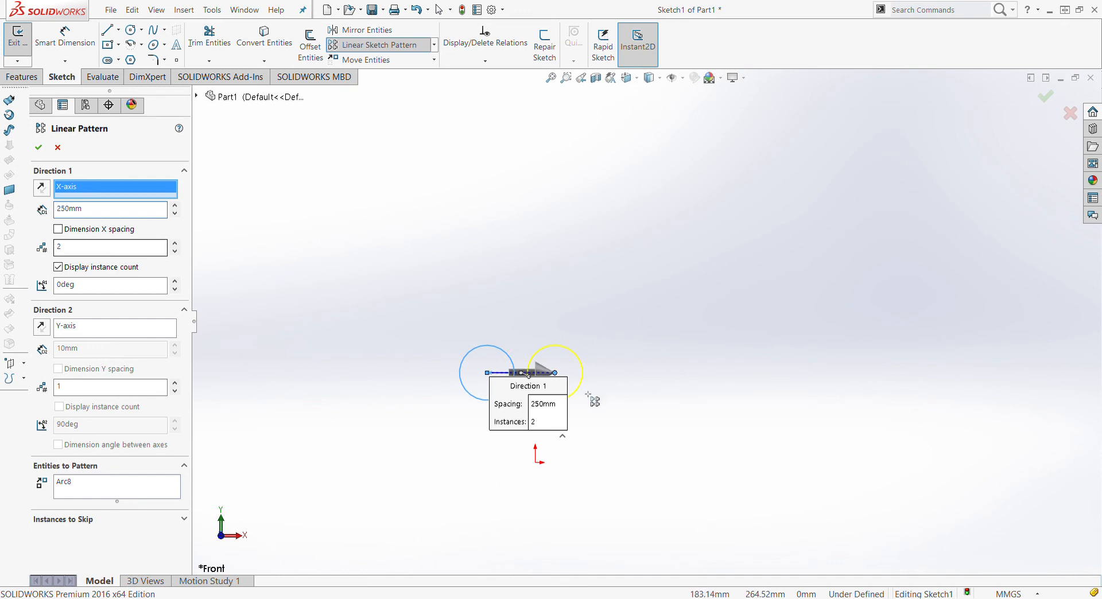
pyautogui.moveTo(513, 409); pyautogui.dragTo(506, 422)
pyautogui.moveTo(498, 434); pyautogui.dragTo(453, 511)
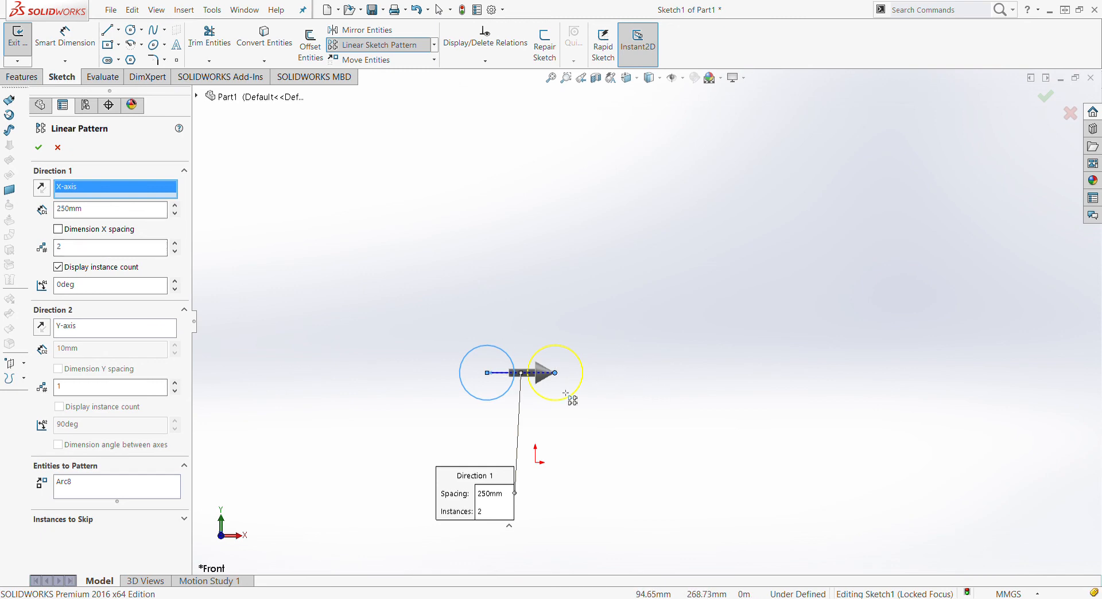
pyautogui.click(92, 253)
pyautogui.write('5')
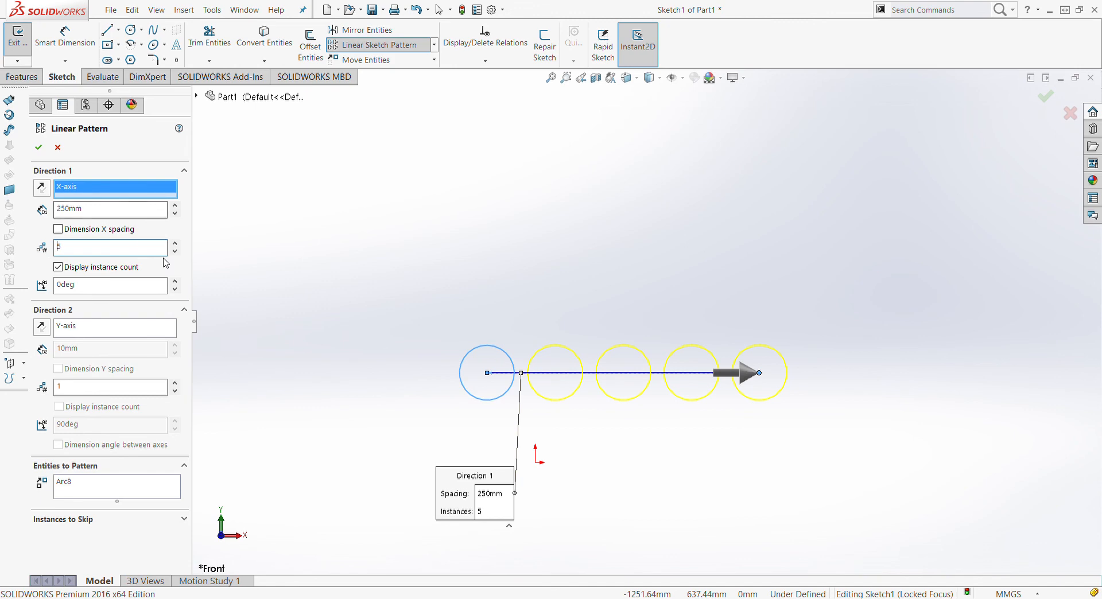
pyautogui.click(38, 150)
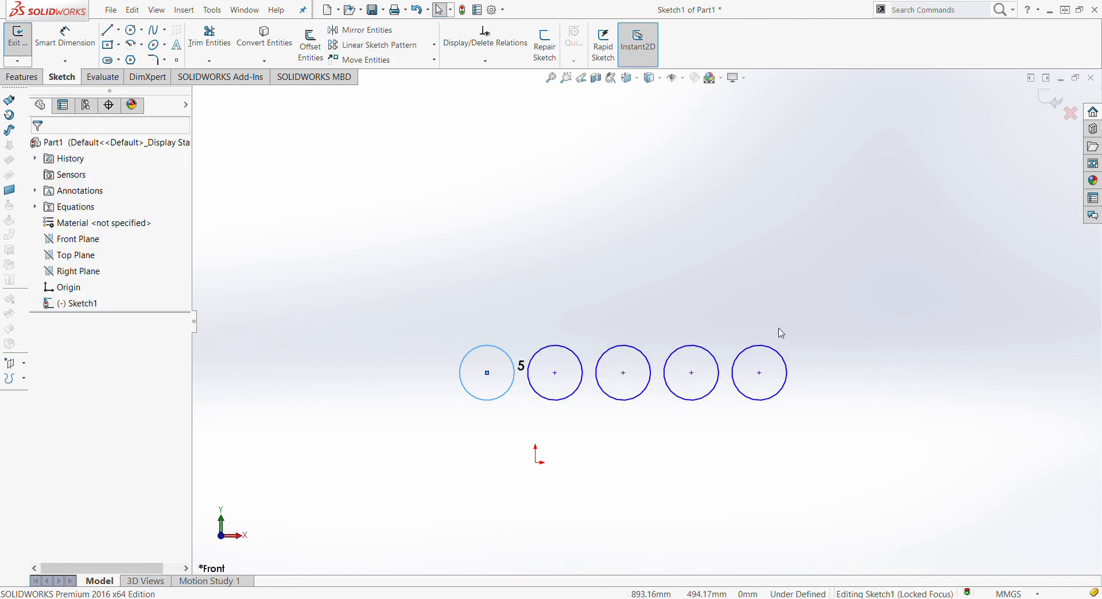
# Start a new Linear Sketch Pattern with the leftmost circle as the entity to pattern
pyautogui.click(430, 369)
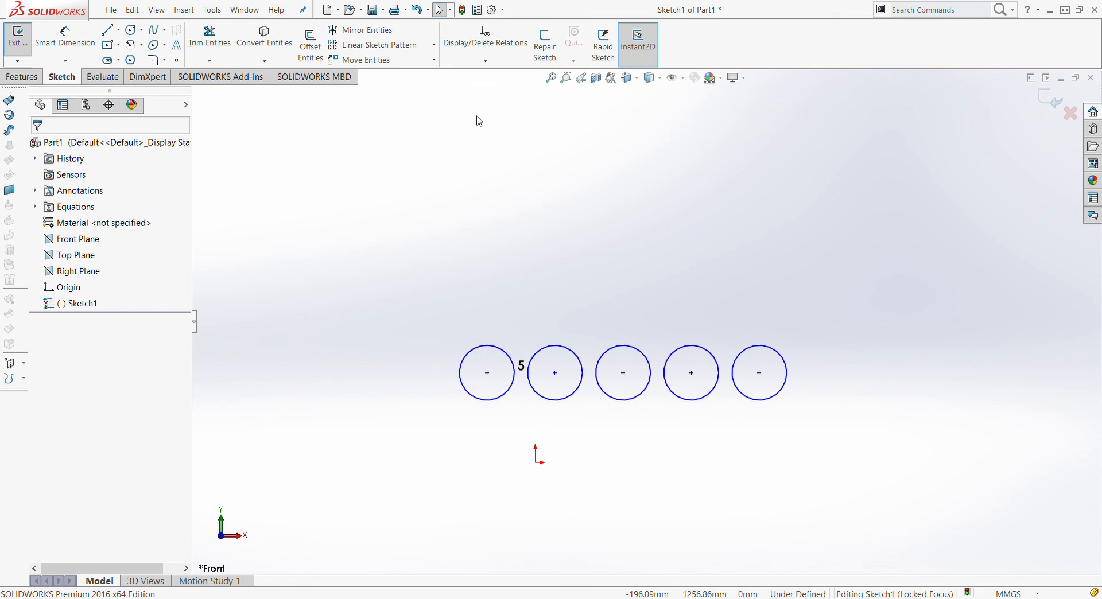
pyautogui.click(404, 47)
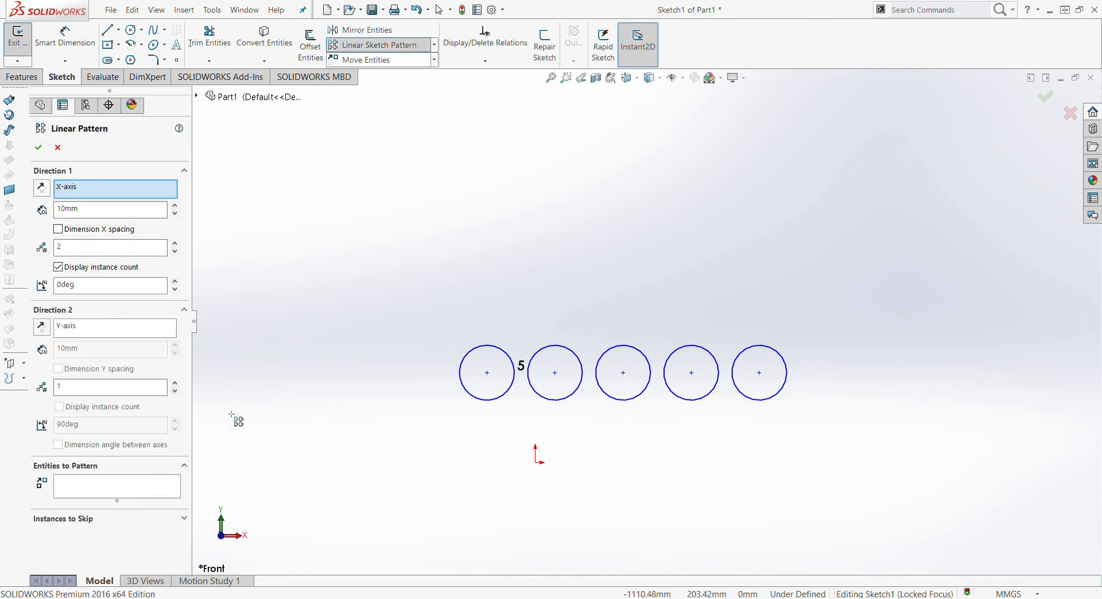
pyautogui.click(120, 495)
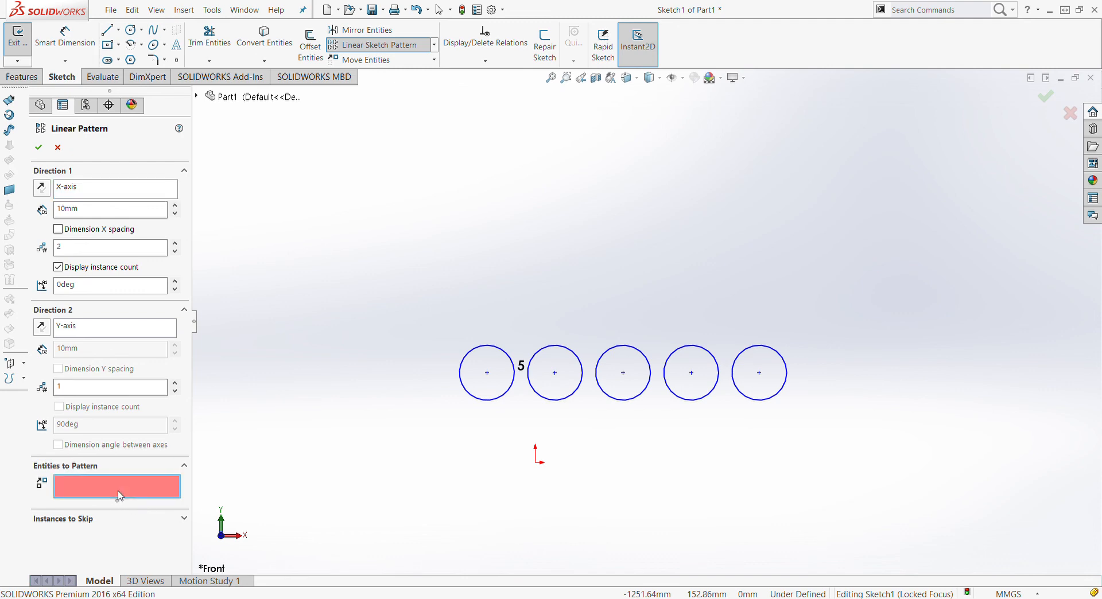
pyautogui.click(461, 378)
pyautogui.scroll(2, 552, 324)
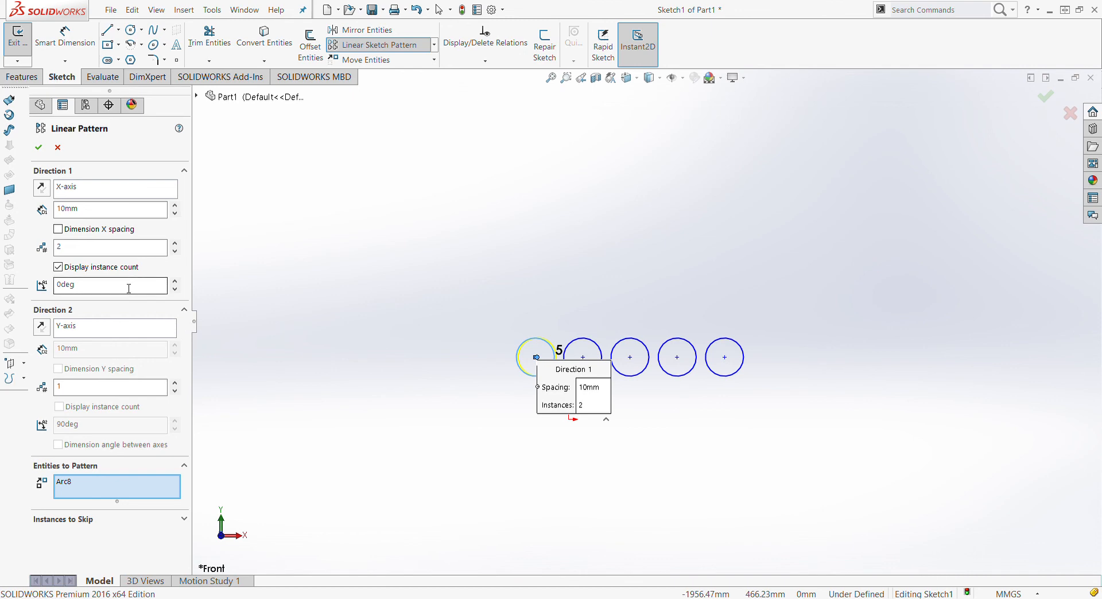
# Set Direction 1 to 1 instance and Direction 2 to 5 instances at 250 mm, then accept
pyautogui.click(95, 252)
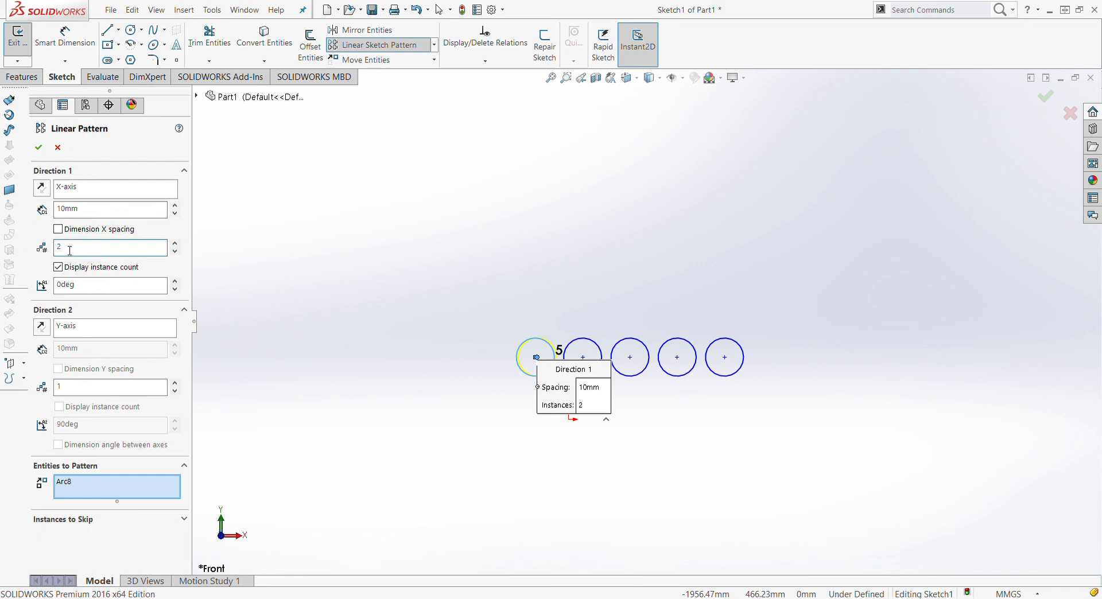
pyautogui.doubleClick(63, 249)
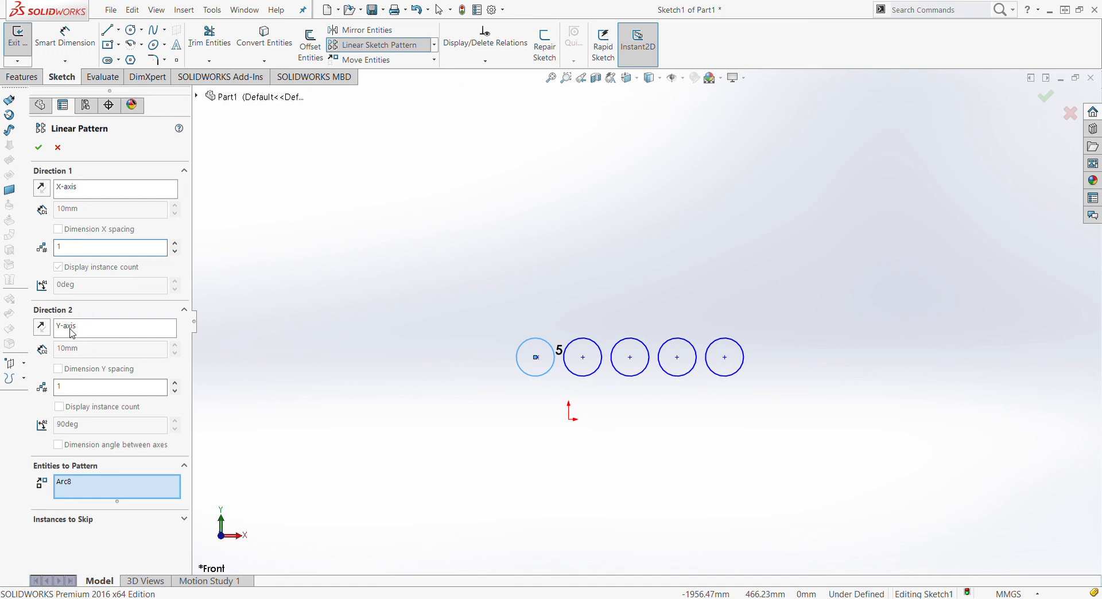
pyautogui.click(72, 393)
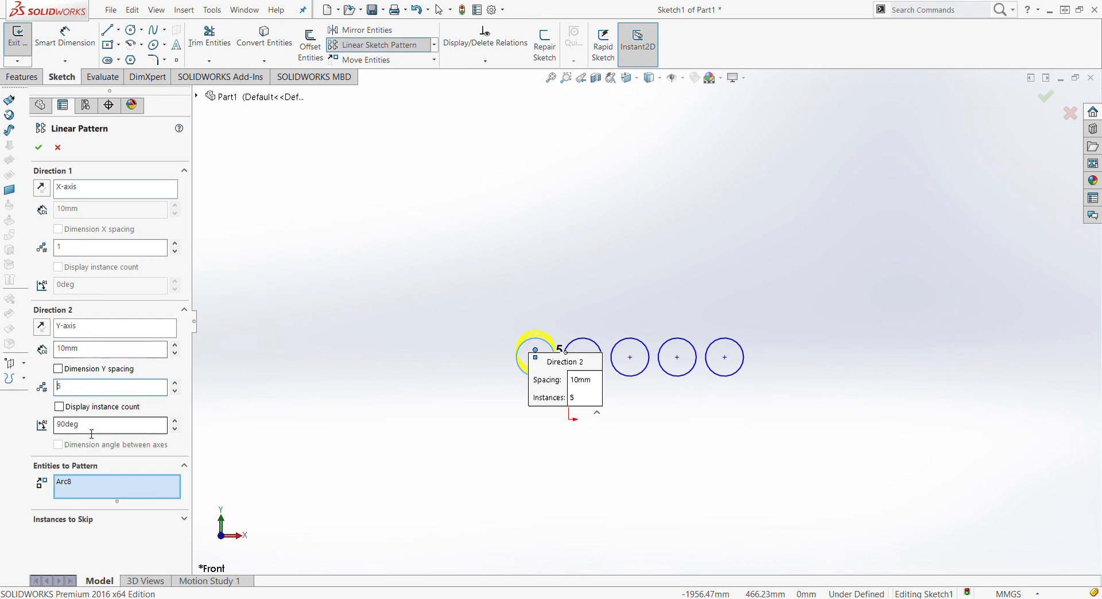
pyautogui.doubleClick(97, 349)
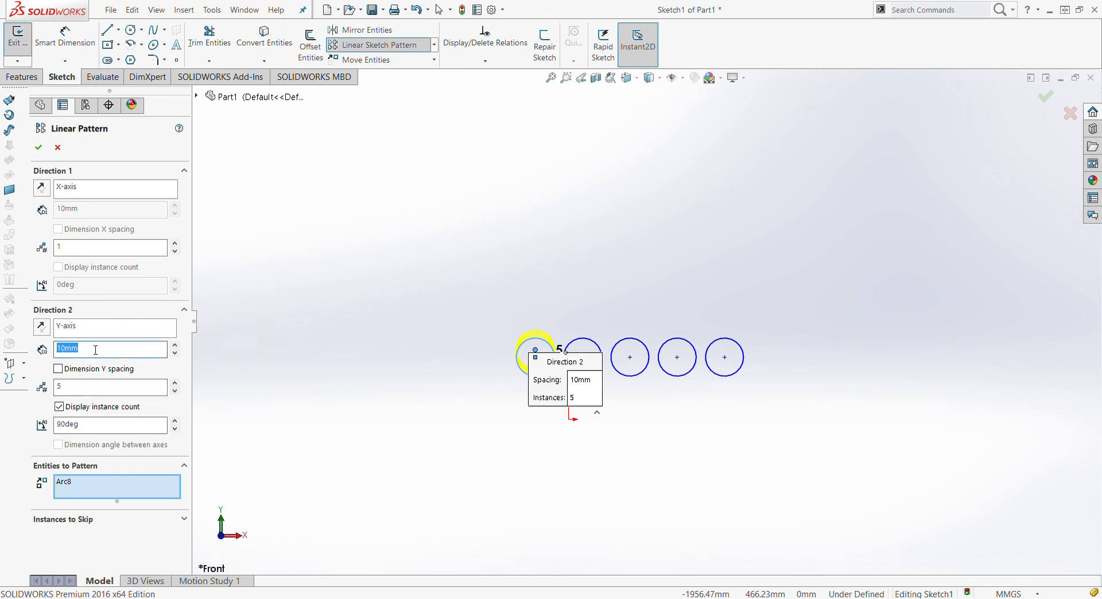
pyautogui.write('250')
pyautogui.press('Return')
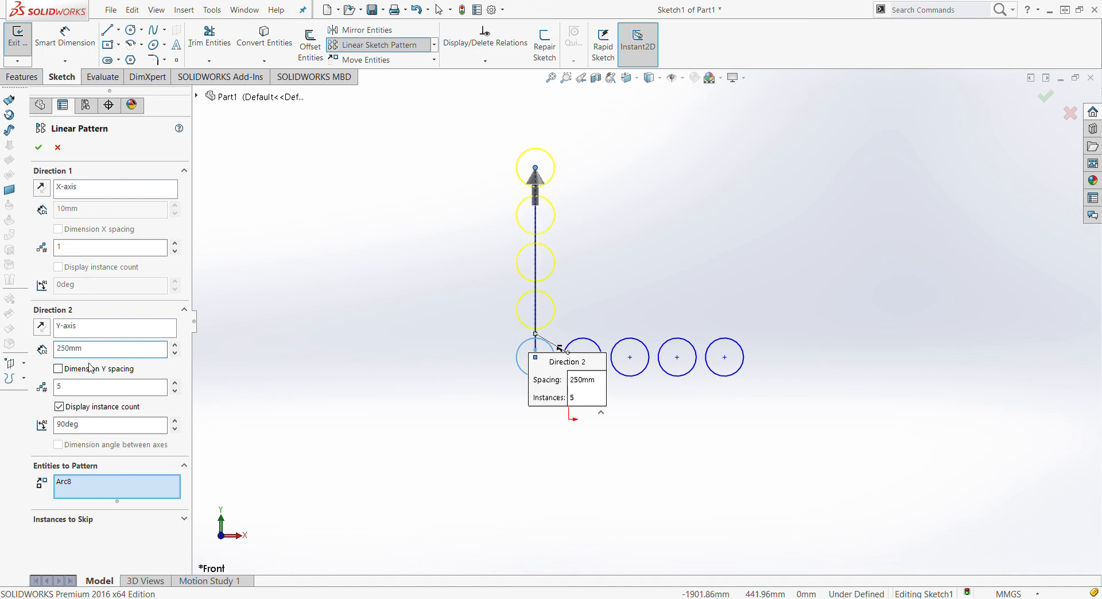
pyautogui.click(39, 148)
pyautogui.click(465, 400)
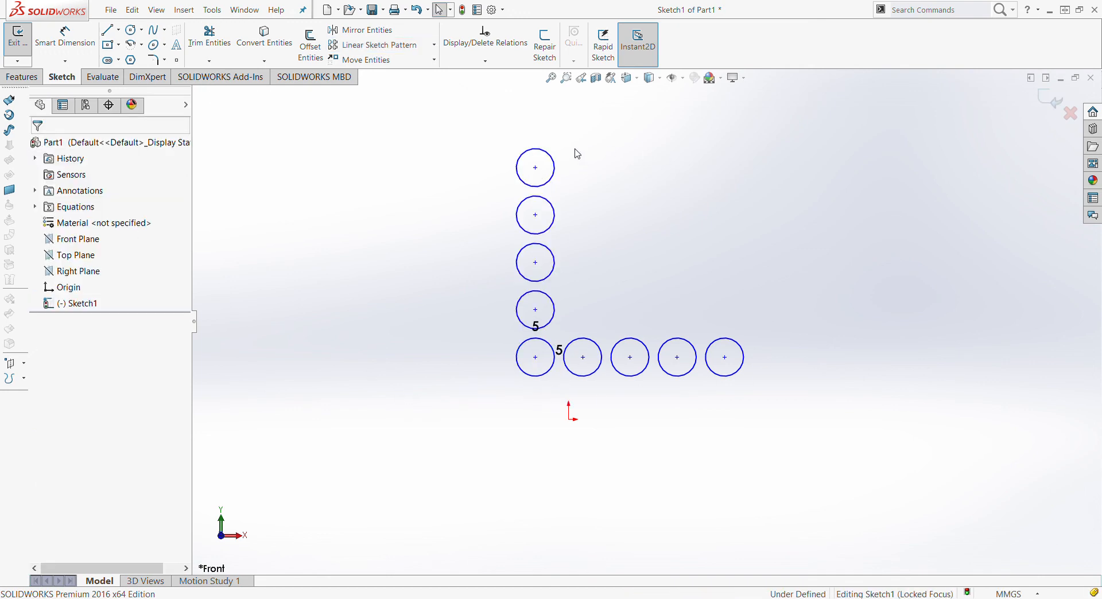
# Start a Linear Sketch Pattern with the bottom-left circle as the entity to pattern
pyautogui.scroll(3, 721, 239)
pyautogui.scroll(-3, 727, 239)
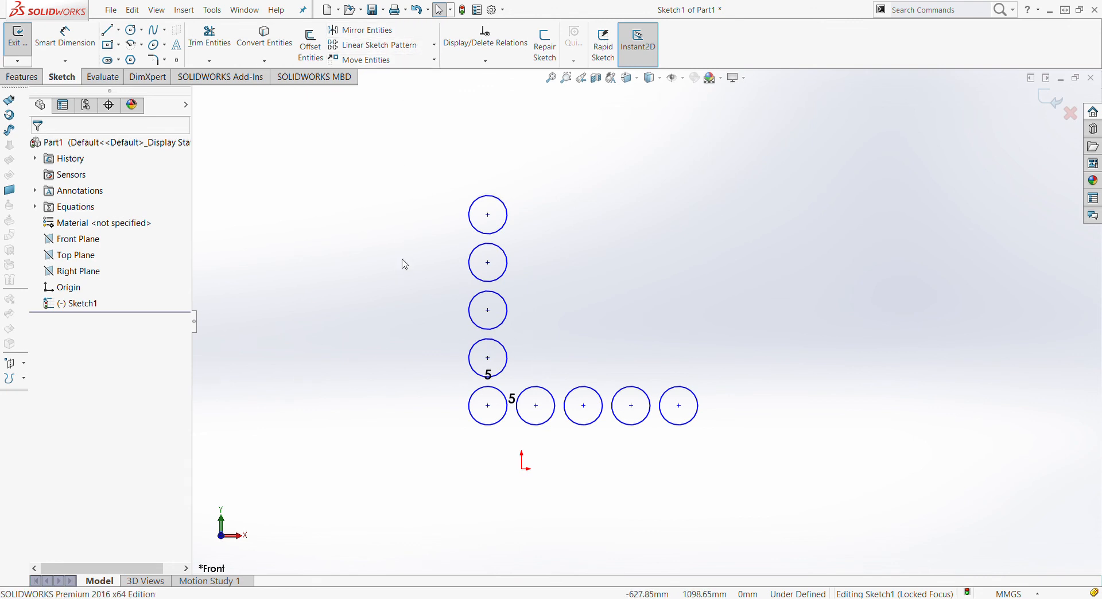
pyautogui.click(390, 51)
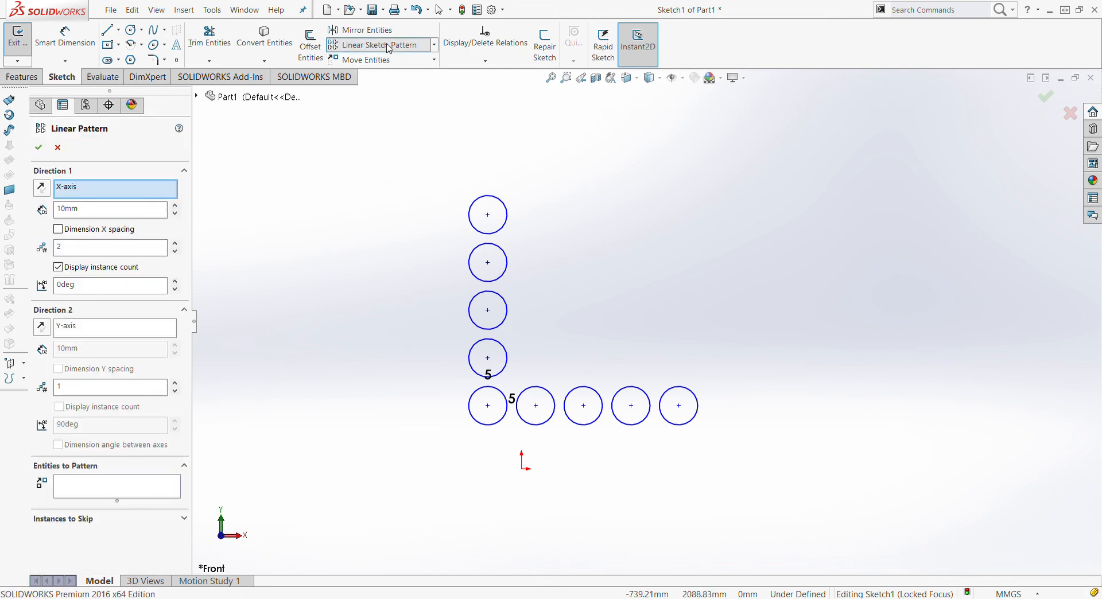
pyautogui.click(131, 493)
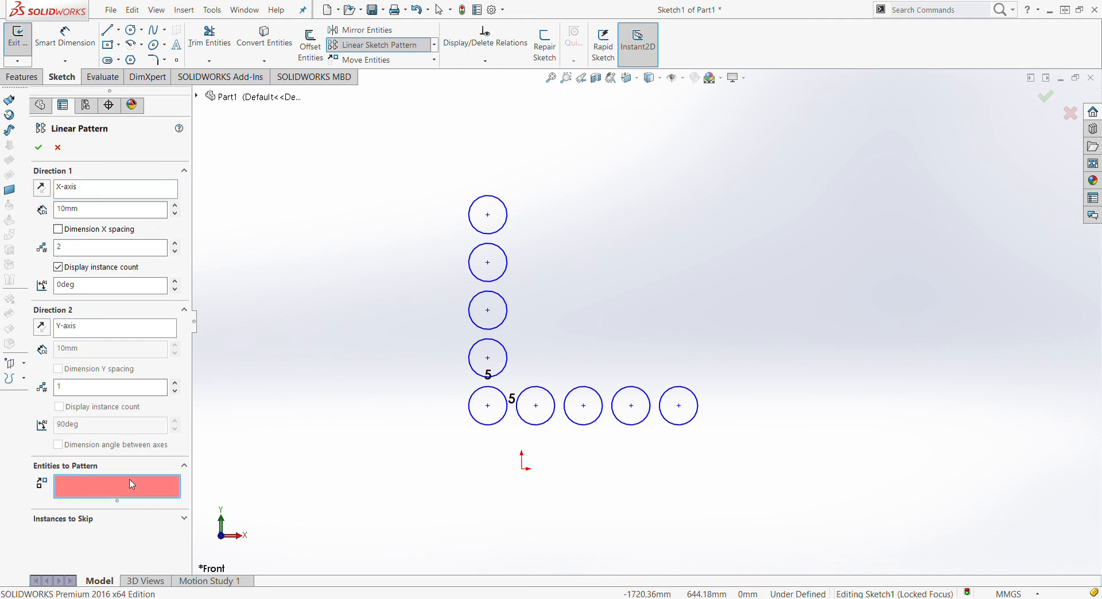
pyautogui.click(506, 396)
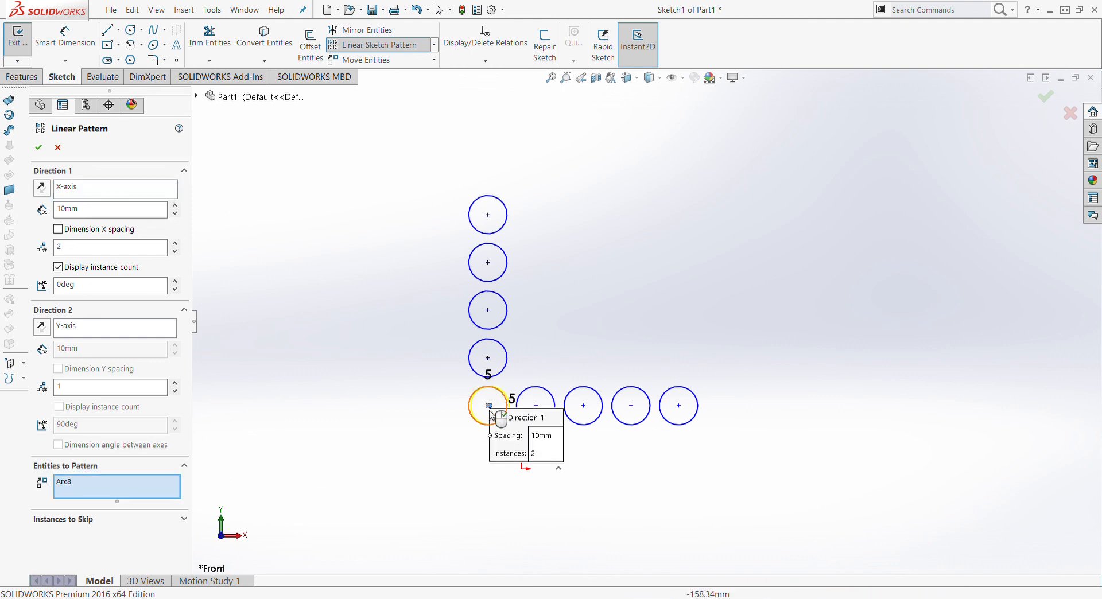
# Set spacing 300 mm, 5 instances and a 45° angle, then accept the pattern
pyautogui.click(115, 209)
pyautogui.write('3')
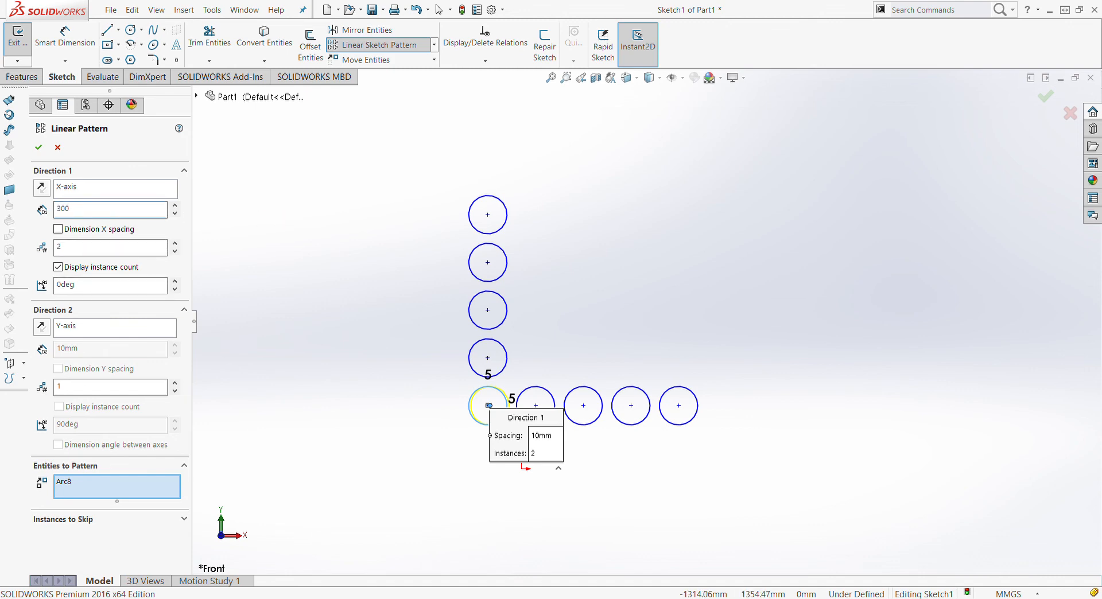
pyautogui.write('00')
pyautogui.press('Return')
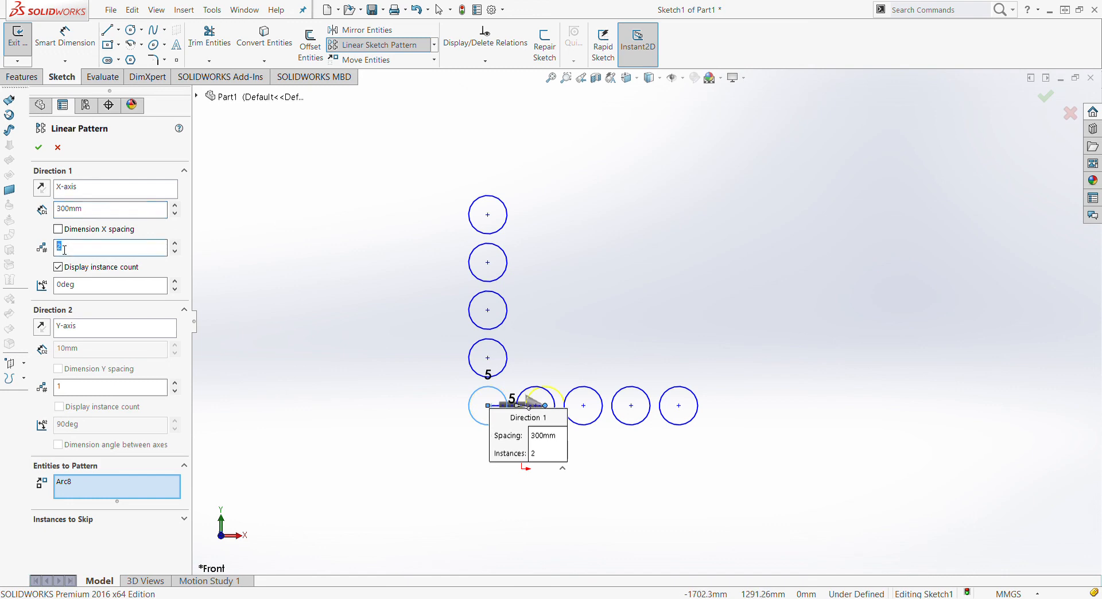
pyautogui.write('5')
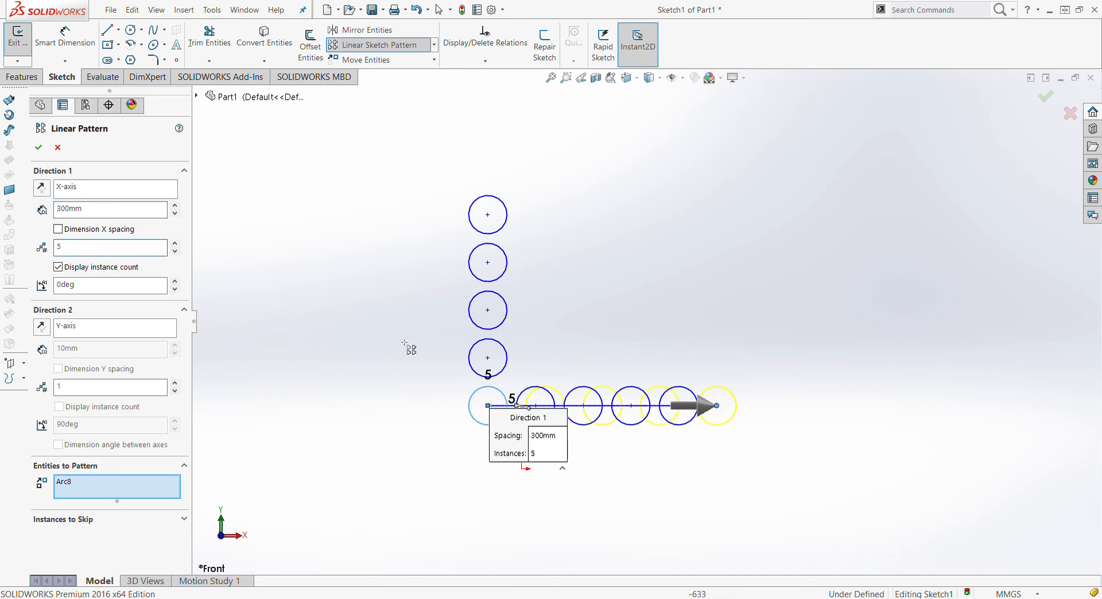
pyautogui.click(85, 286)
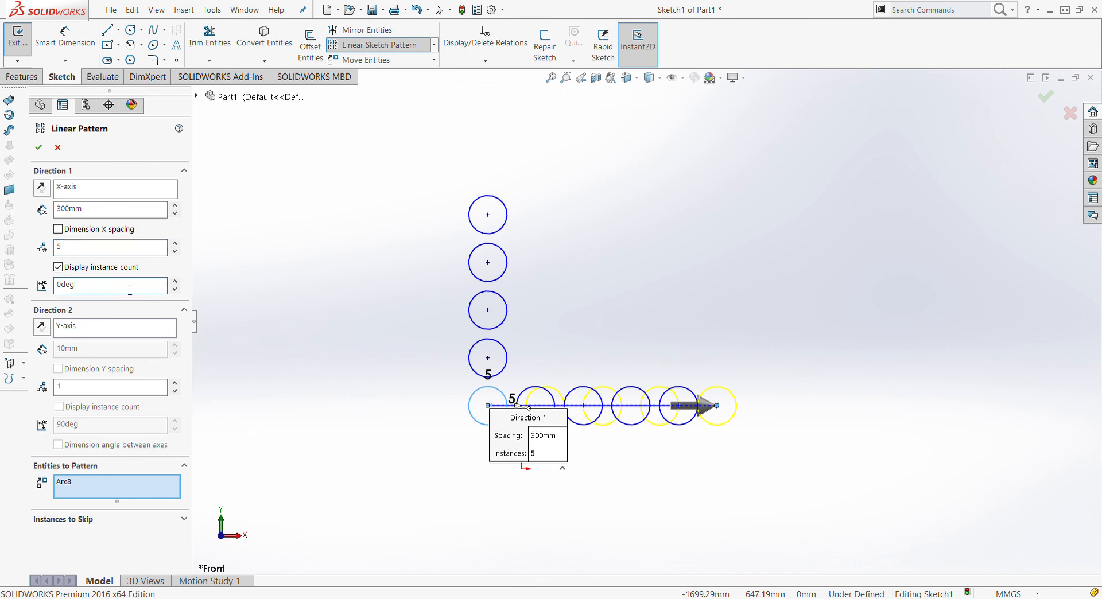
pyautogui.moveTo(130, 290); pyautogui.dragTo(59, 290)
pyautogui.click(113, 290)
pyautogui.moveTo(90, 291); pyautogui.dragTo(24, 289)
pyautogui.write('45')
pyautogui.press('Return')
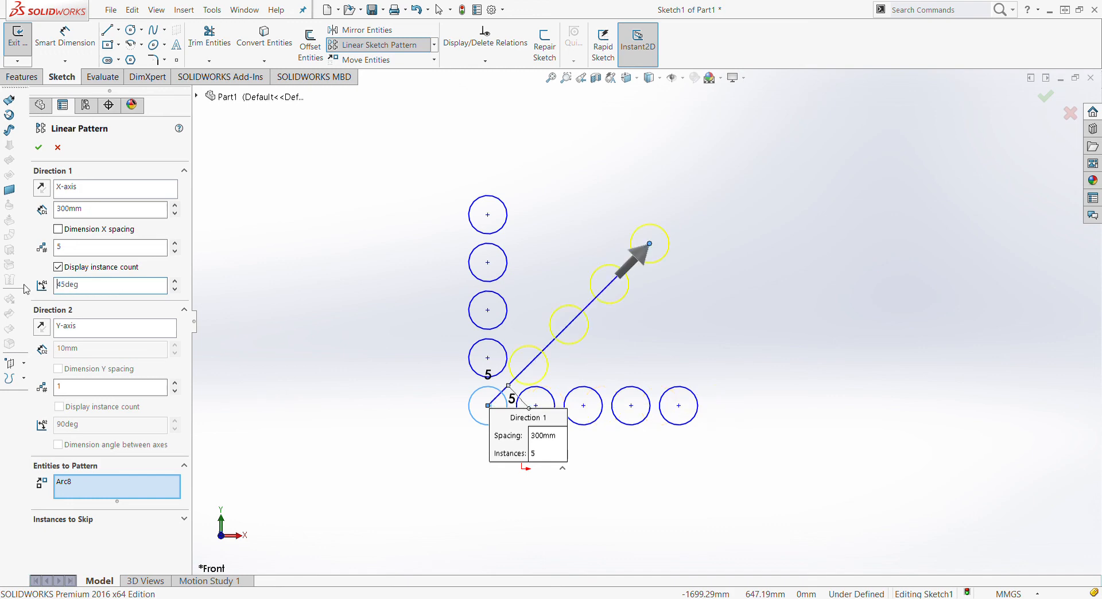
pyautogui.click(39, 148)
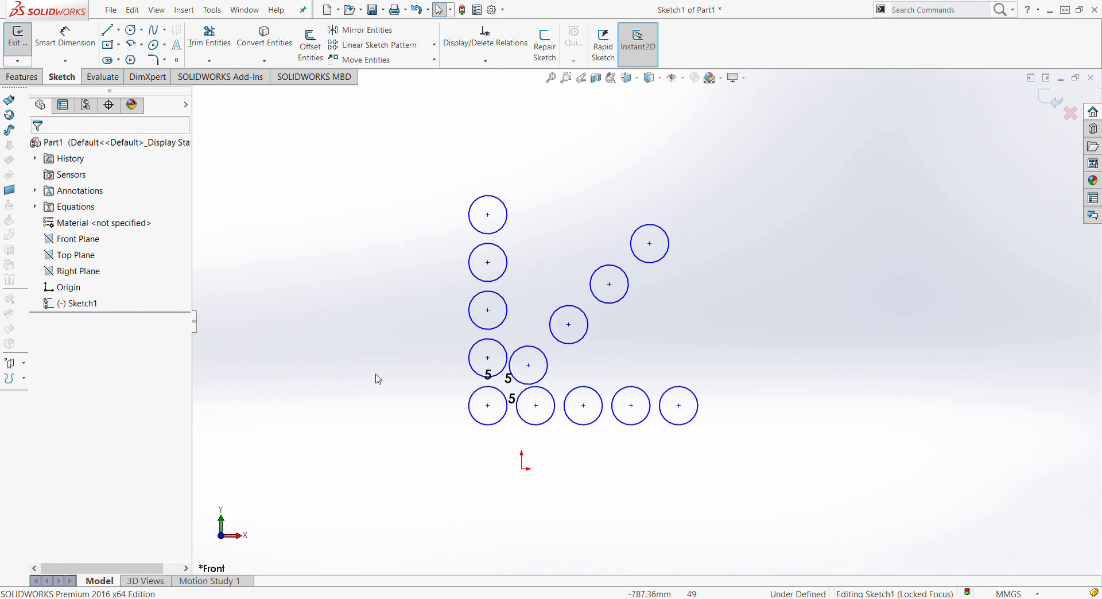
pyautogui.scroll(2, 647, 322)
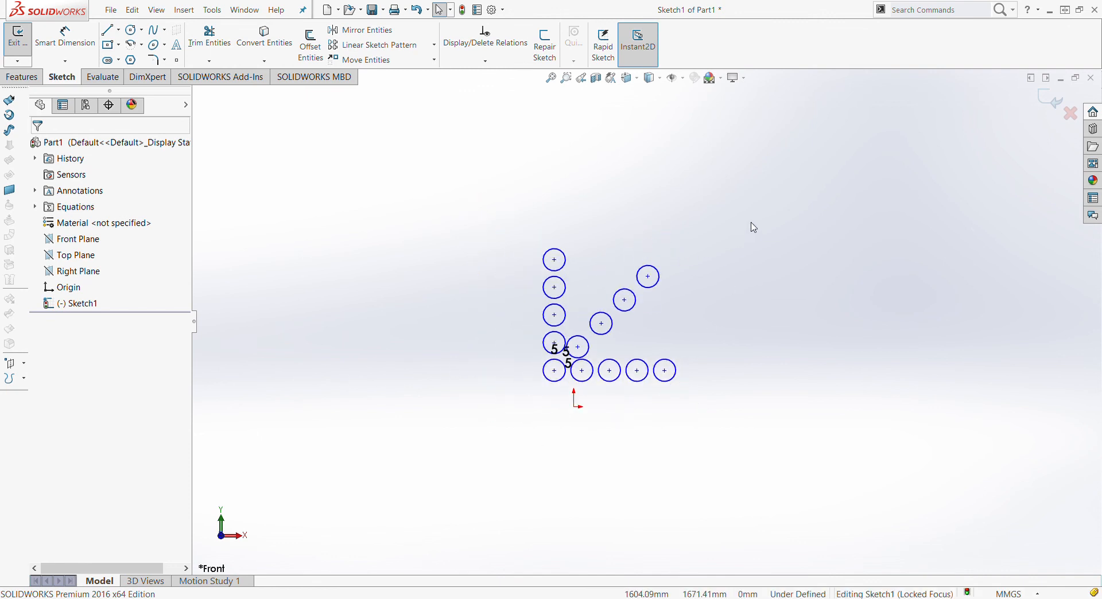
# Delete all patterned circles and draw a large circle centred above the origin
pyautogui.moveTo(752, 213); pyautogui.dragTo(440, 444)
pyautogui.press('Delete')
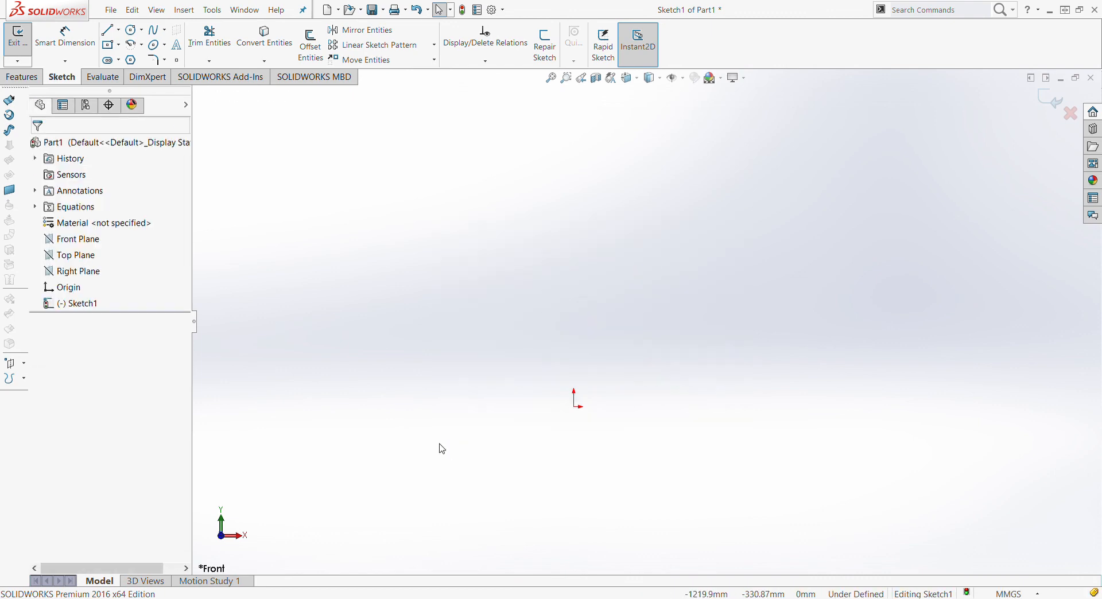
pyautogui.click(131, 30)
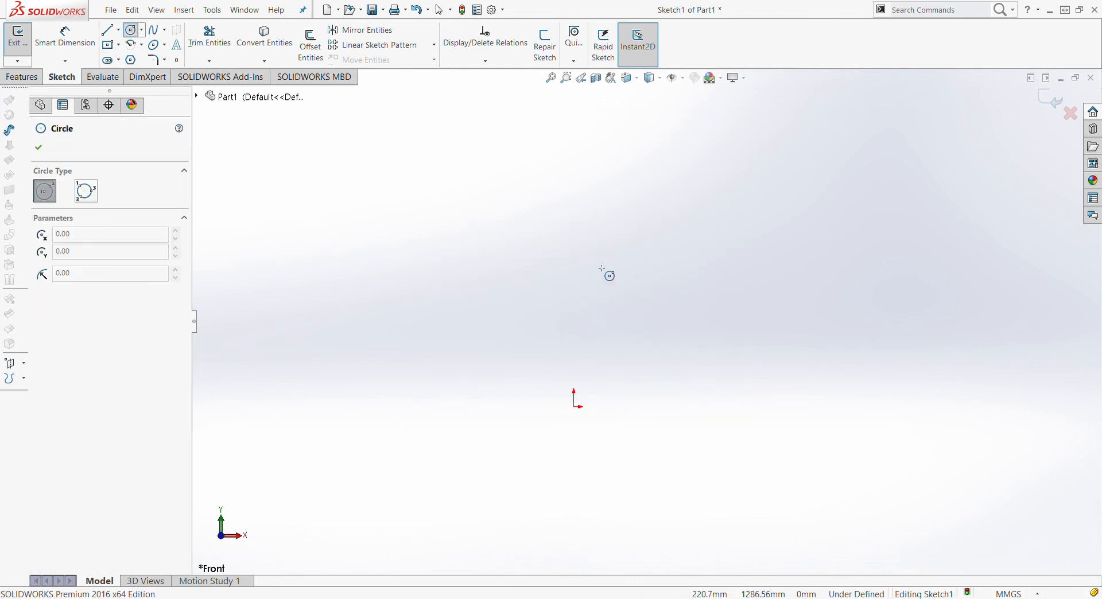
pyautogui.moveTo(583, 288); pyautogui.dragTo(732, 391)
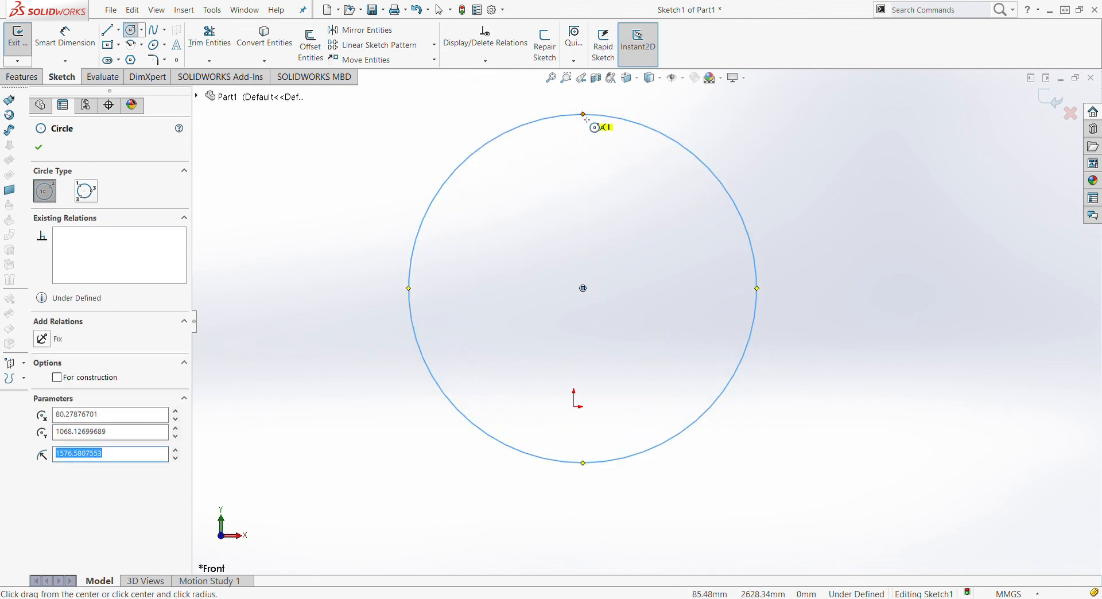
# Draw a small circle centred on the large circle's top point
pyautogui.moveTo(584, 116); pyautogui.dragTo(616, 144)
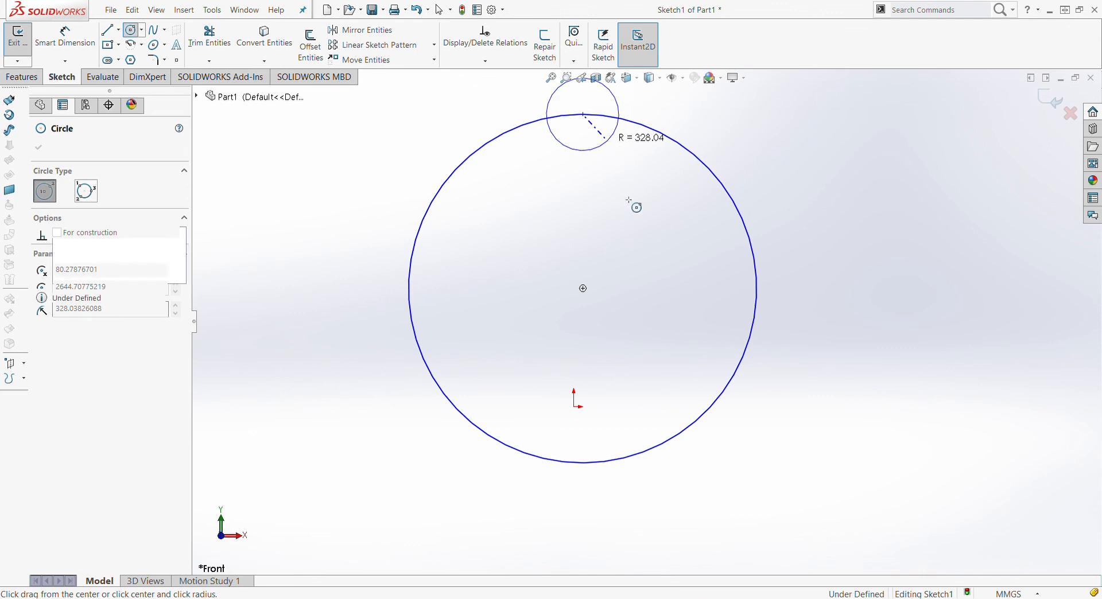
pyautogui.press('Escape')
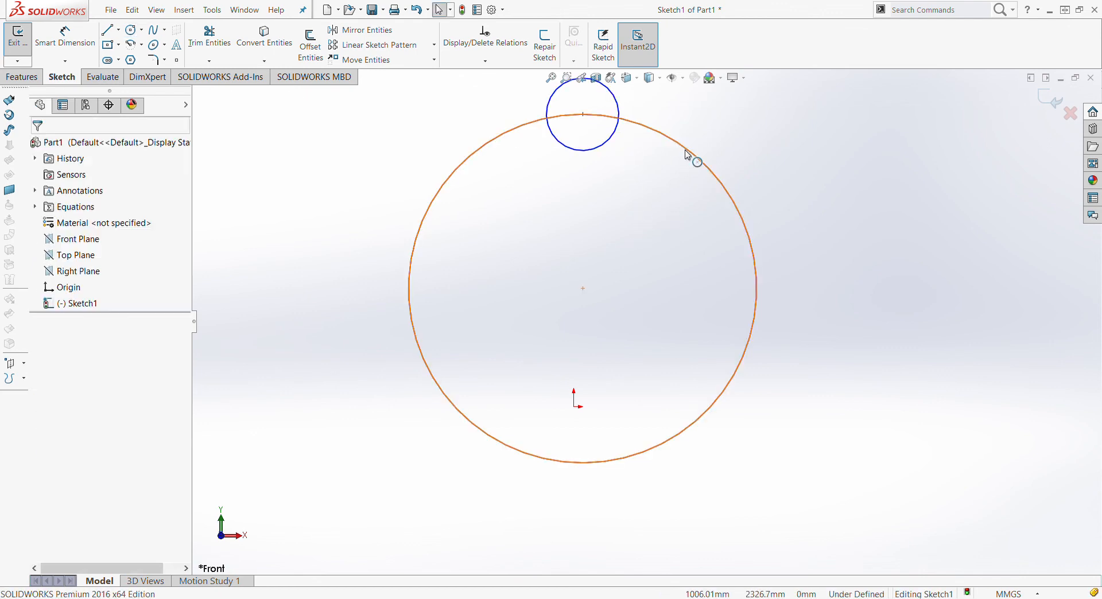
pyautogui.click(686, 151)
pyautogui.click(320, 206)
pyautogui.scroll(3, 414, 259)
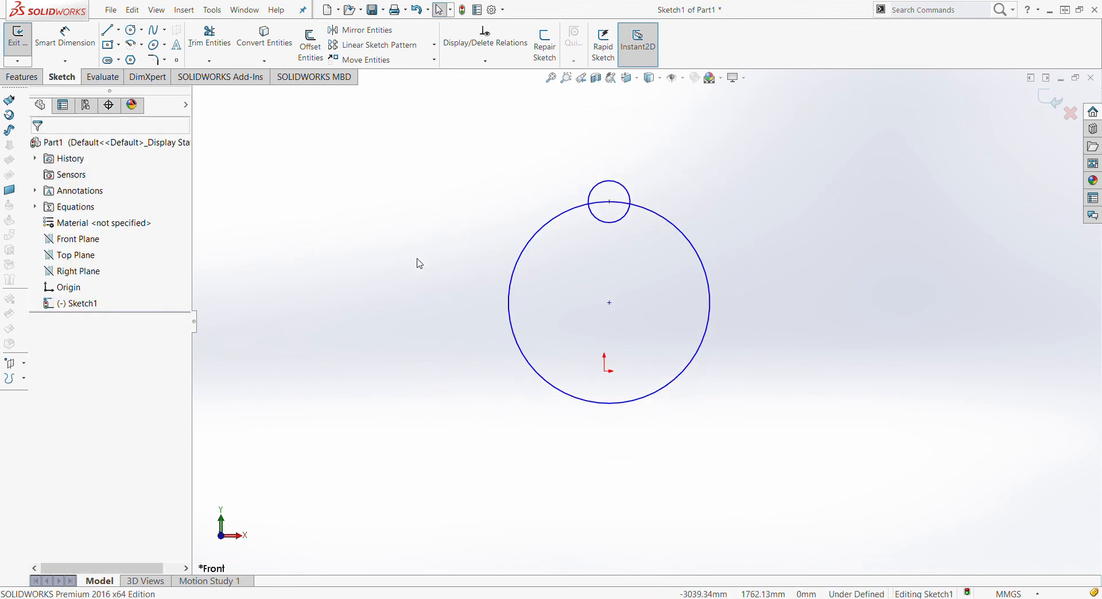
pyautogui.scroll(-2, 675, 265)
pyautogui.scroll(-1, 678, 272)
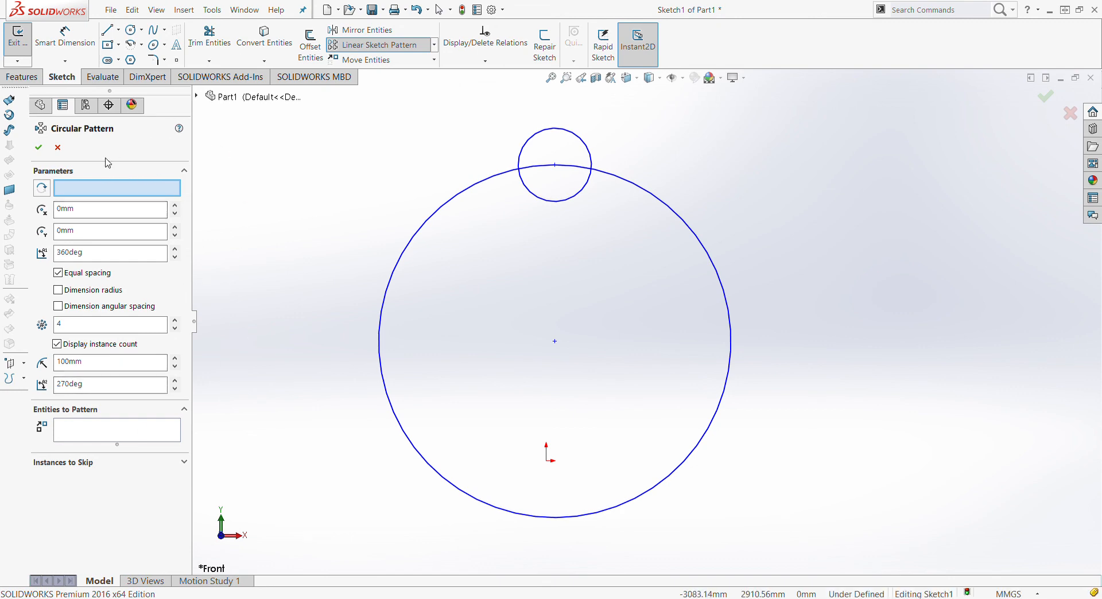
# Use the large circle's centre as pattern centre, 5 equally spaced instances, patterning the small circle
pyautogui.click(105, 194)
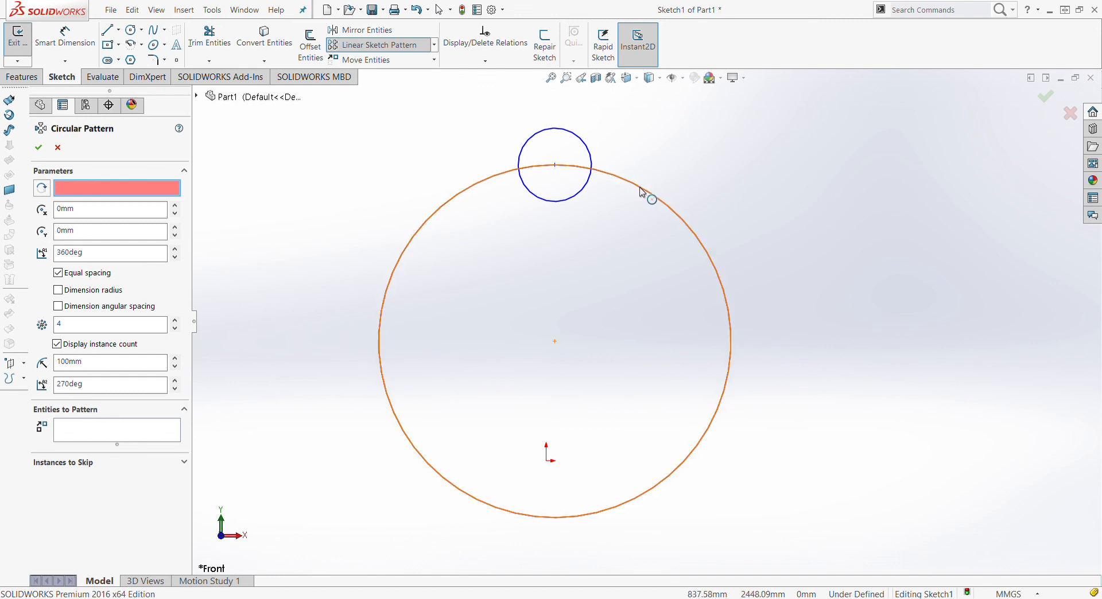
pyautogui.click(555, 343)
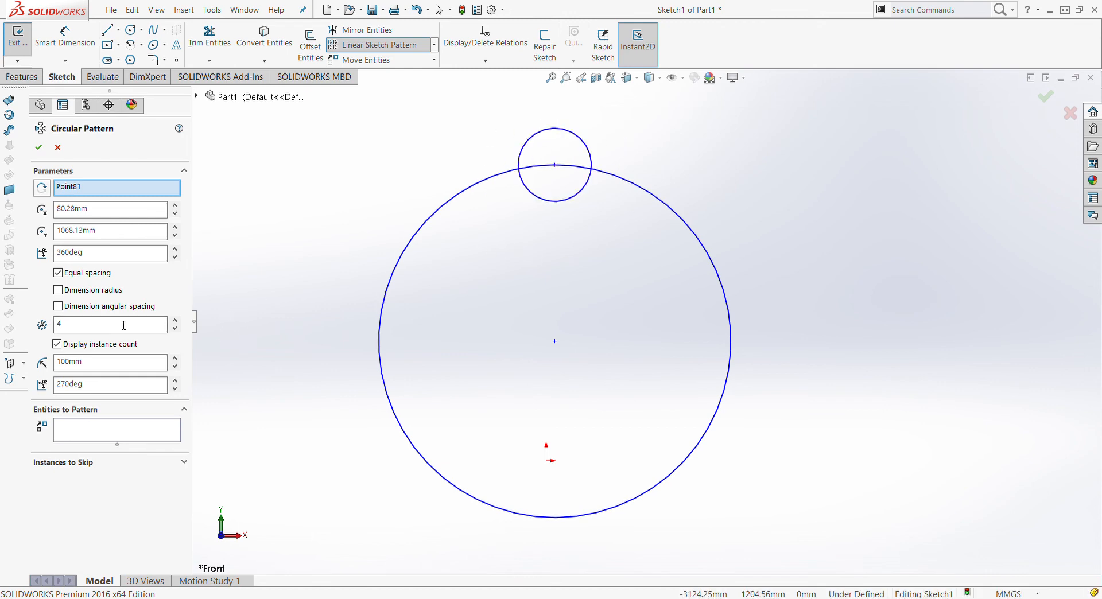
pyautogui.doubleClick(70, 325)
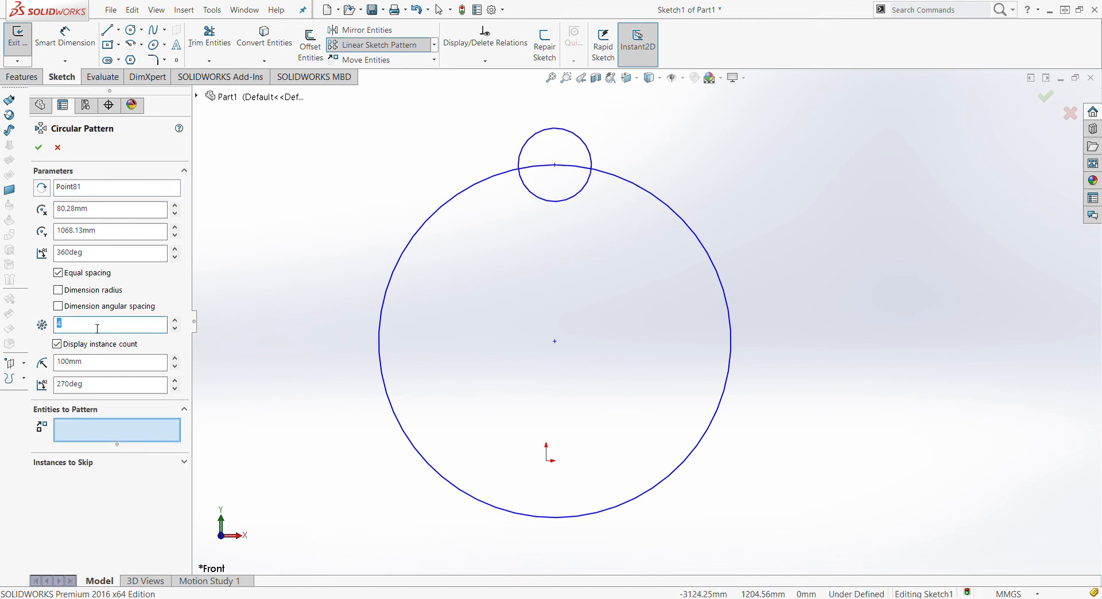
pyautogui.click(63, 330)
pyautogui.press('BackSpace')
pyautogui.write('5')
pyautogui.click(90, 436)
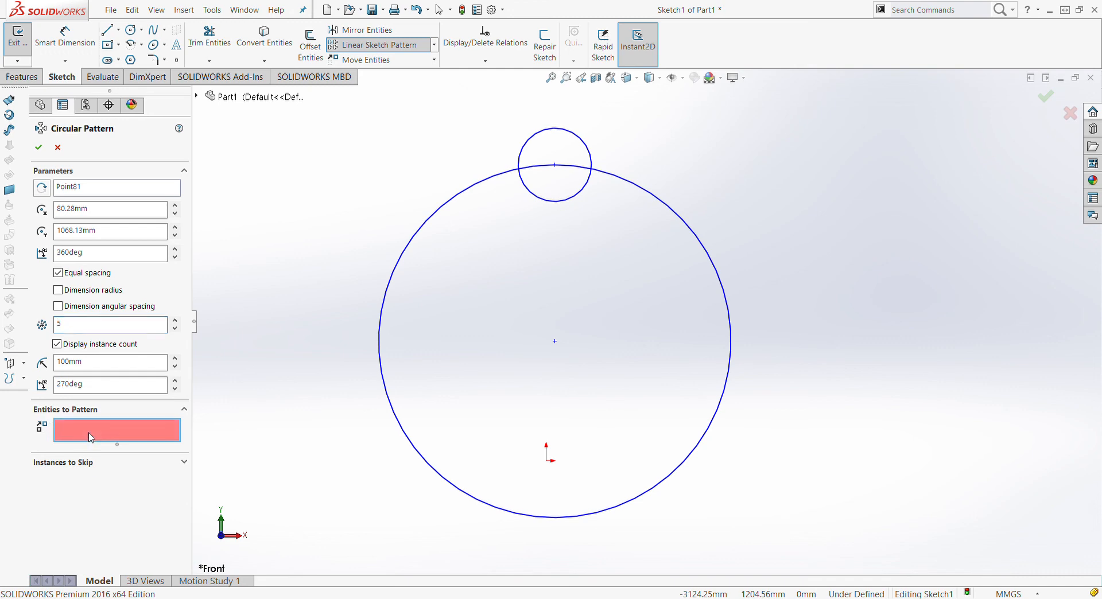
pyautogui.click(576, 200)
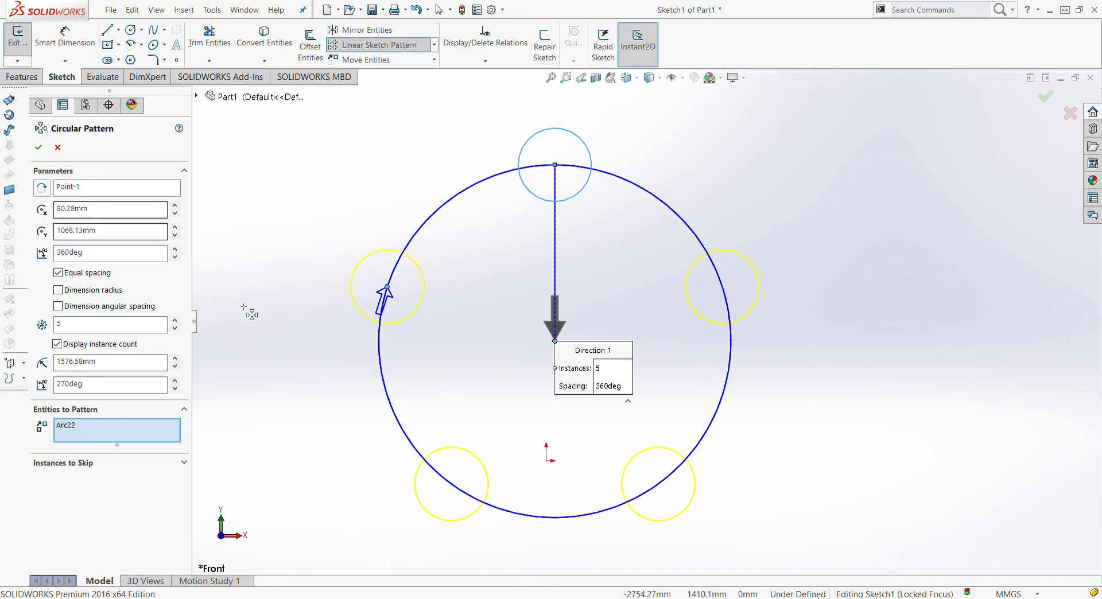
# Accept the five-instance circular pattern and click empty canvas to deselect
pyautogui.click(37, 151)
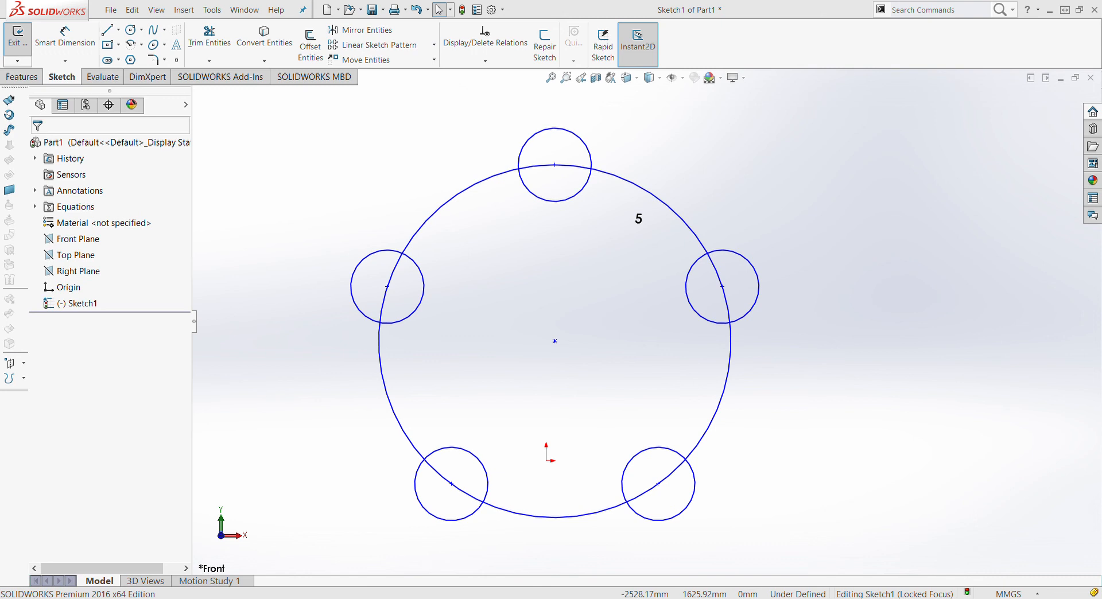
pyautogui.click(811, 124)
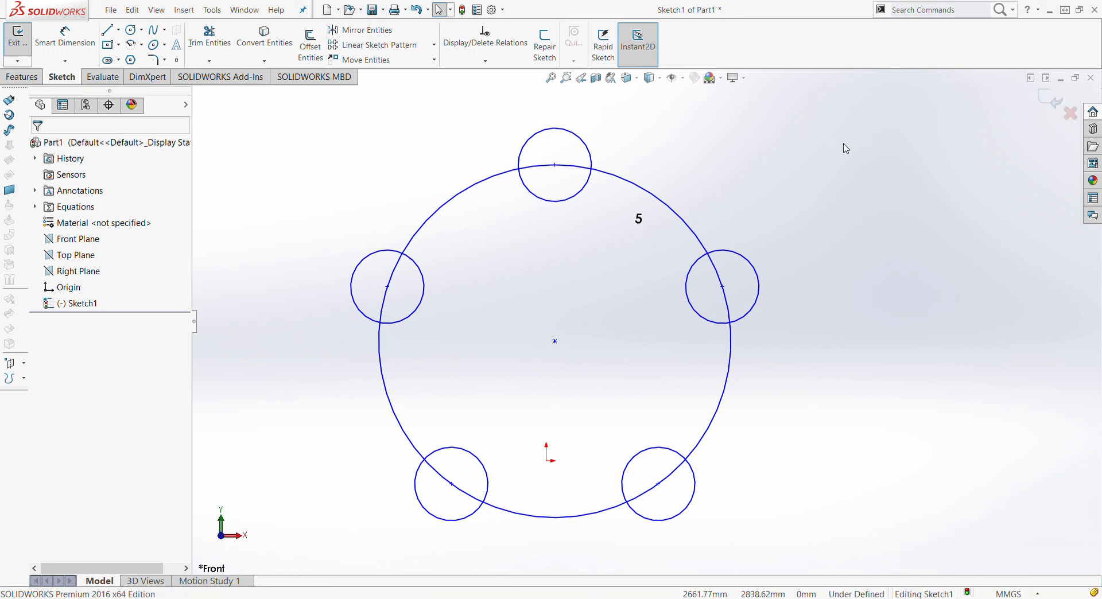